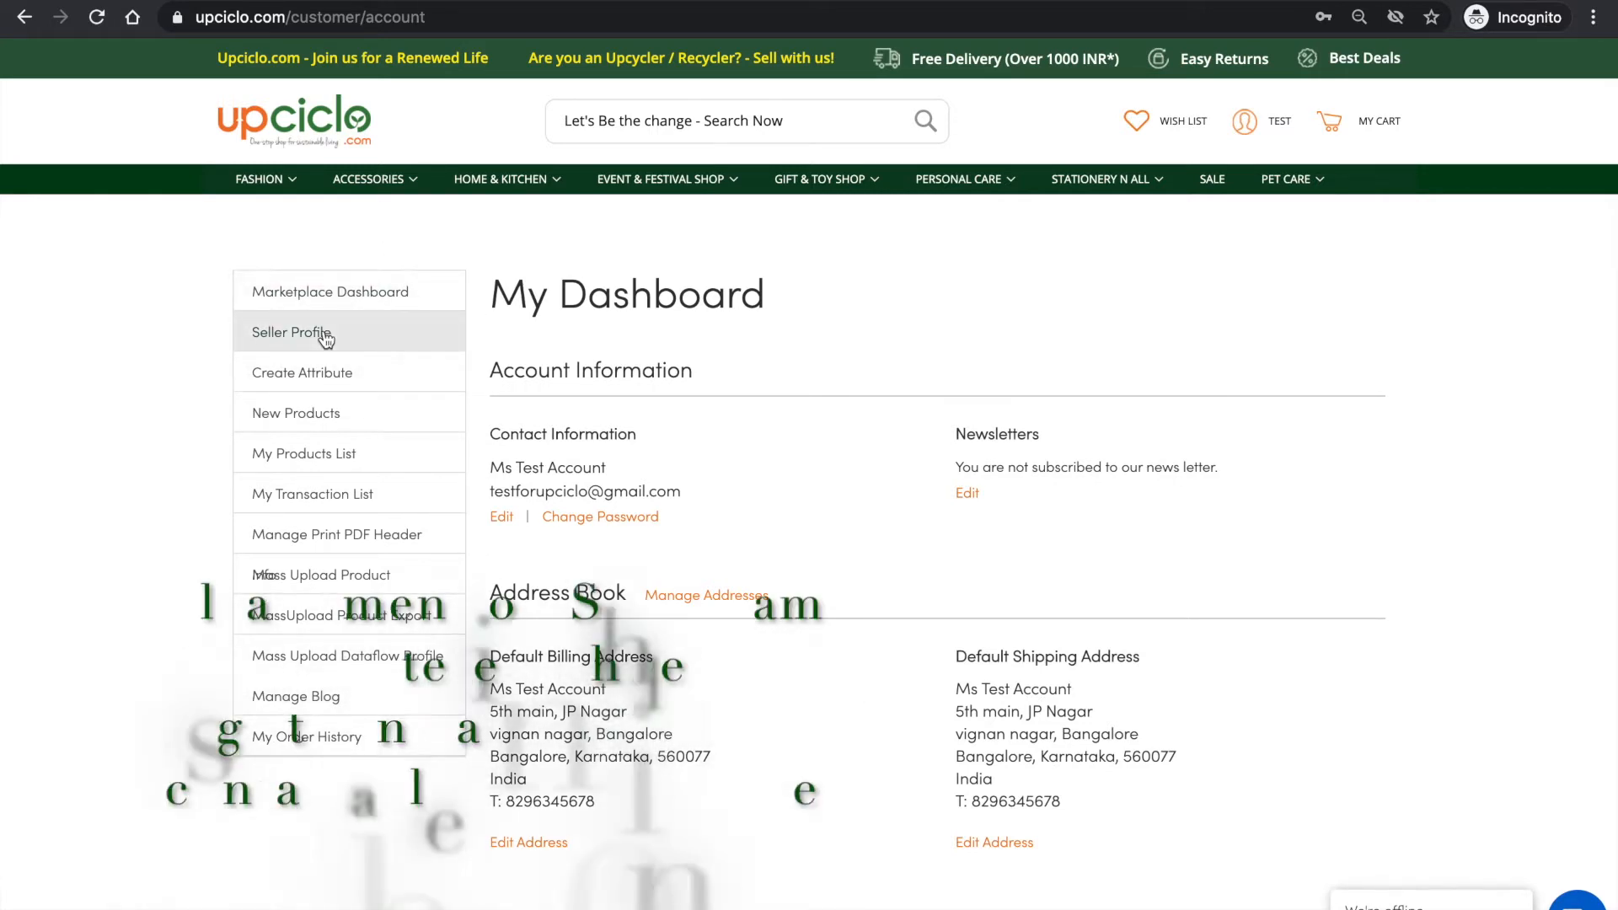
- Open the seller profile for editing and enter the shop title TestforUpciclo
left_click(325, 338)
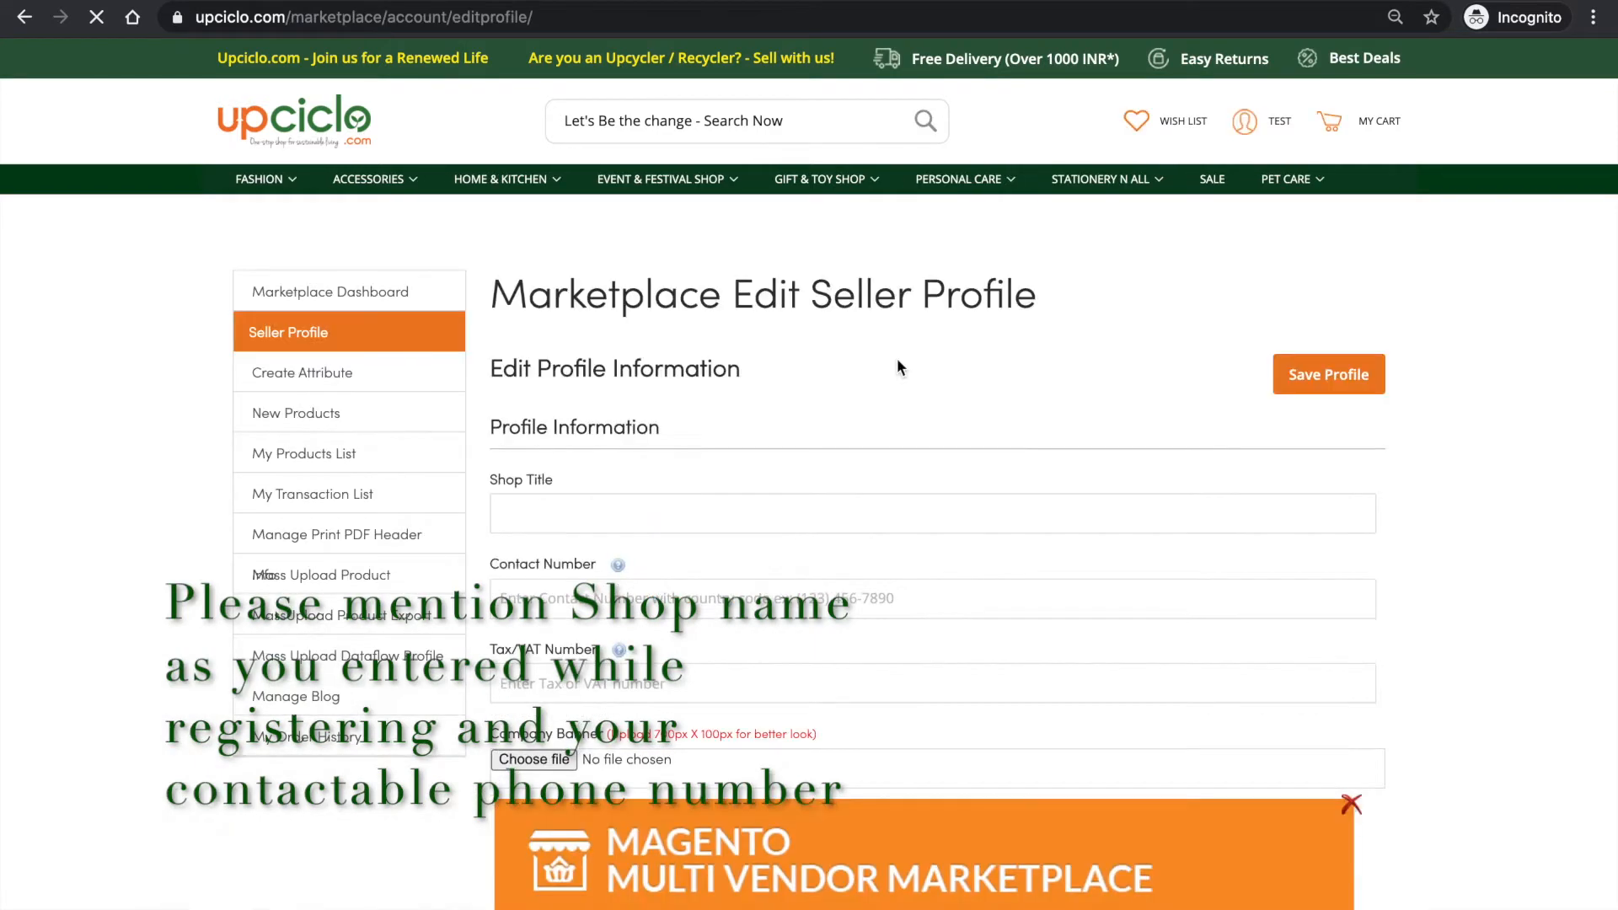
left_click(814, 512)
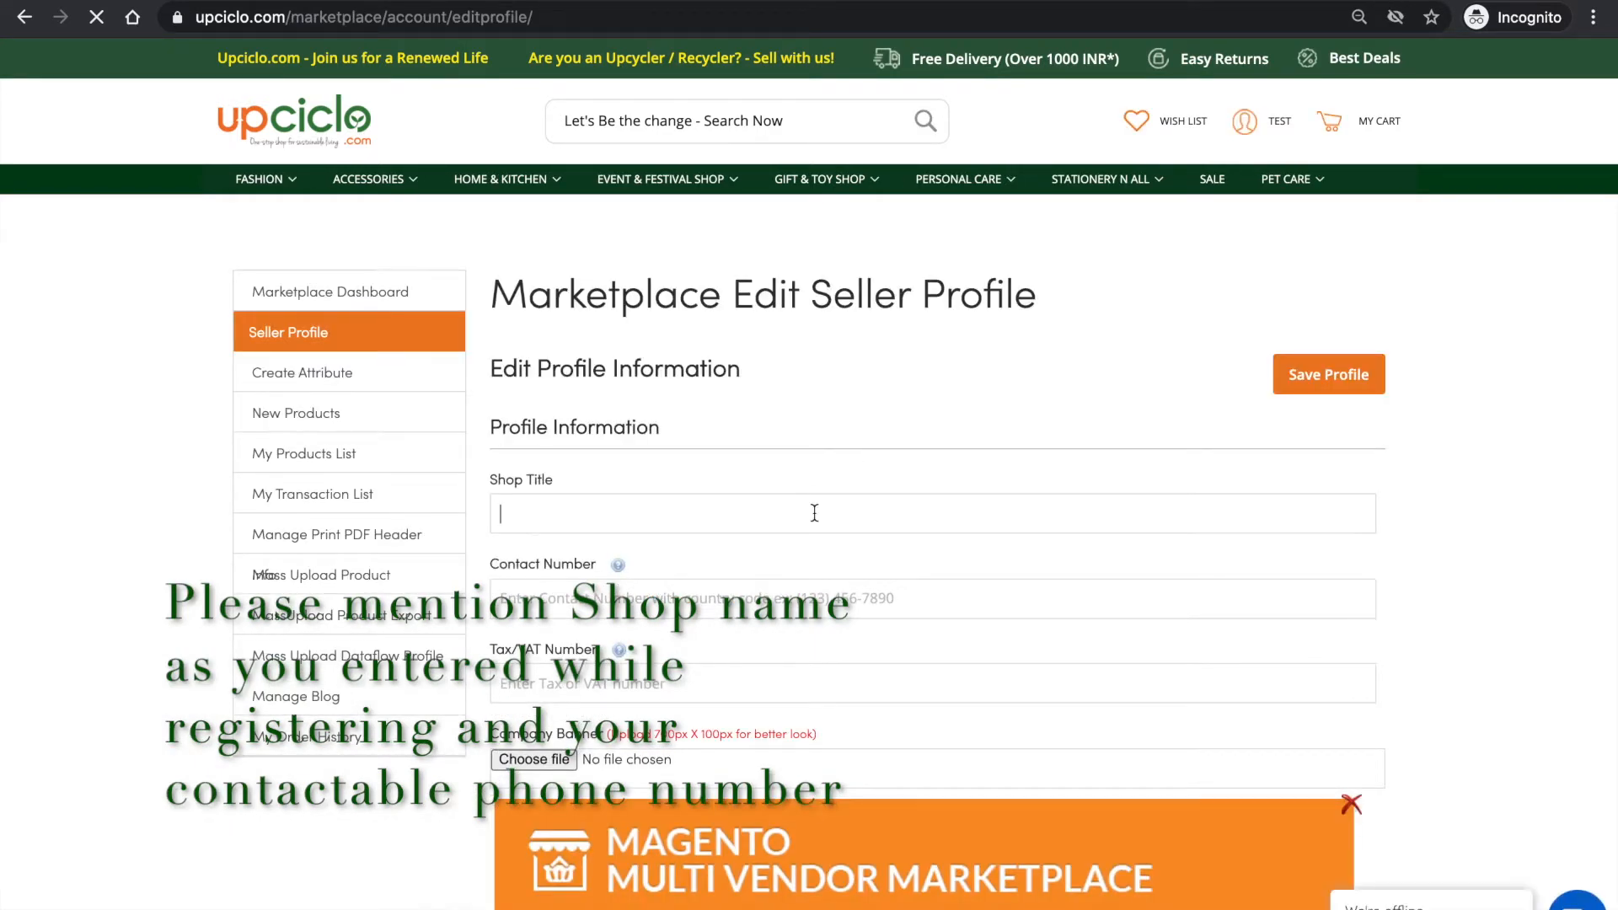
type("TestforUpciclo")
- Enter the shop's phone number as the contact number and leave the Tax/VAT number empty
left_click(816, 594)
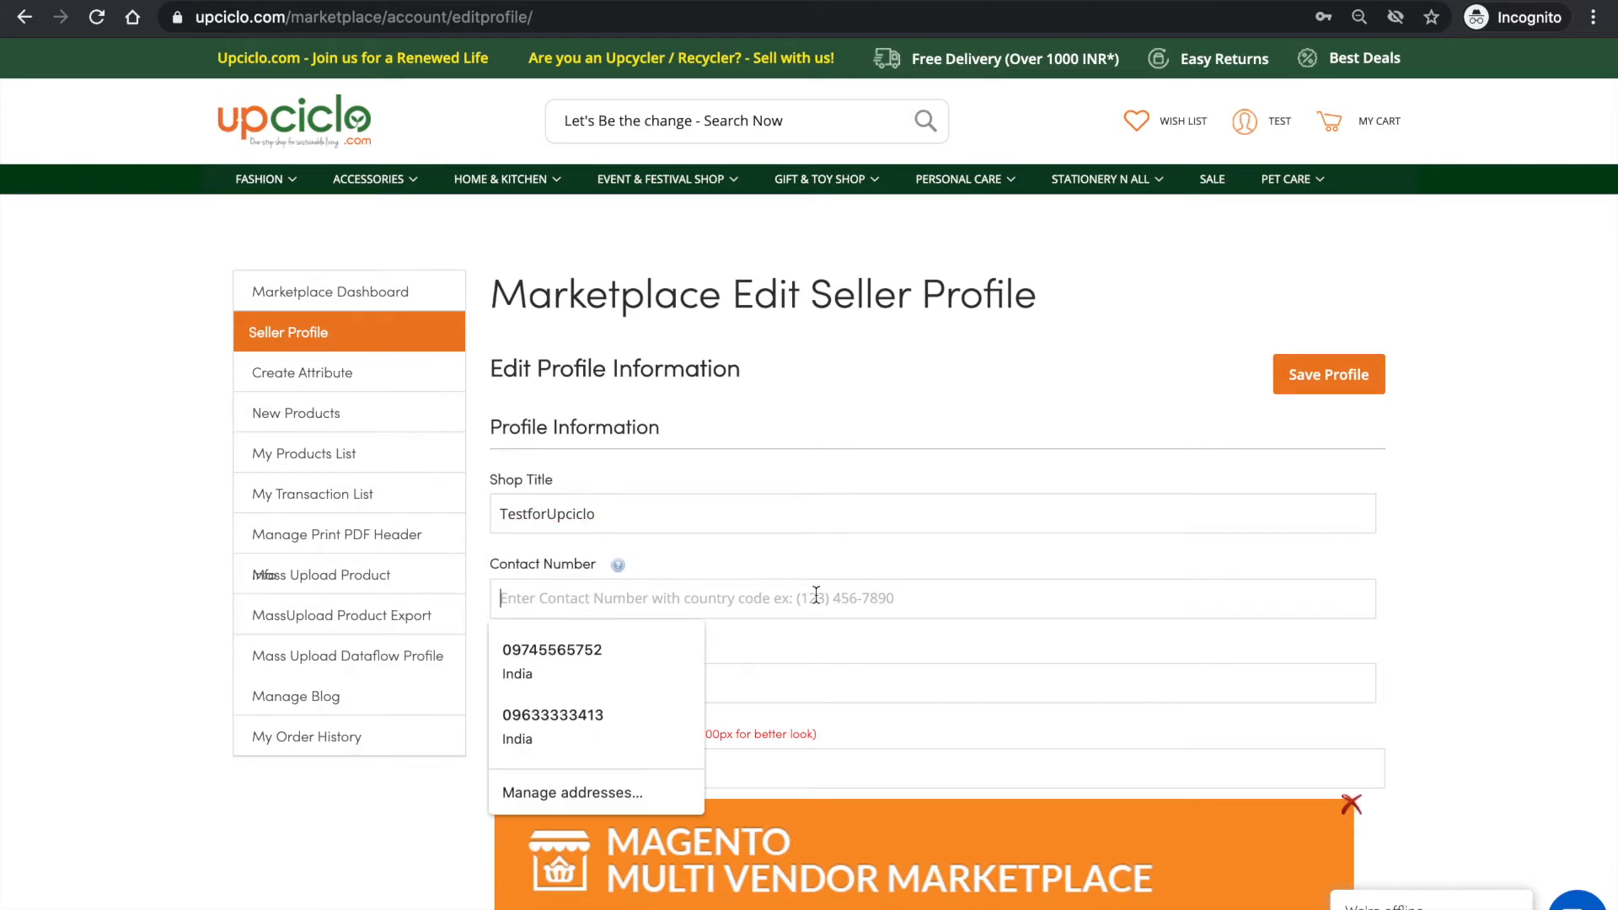
type("678965436")
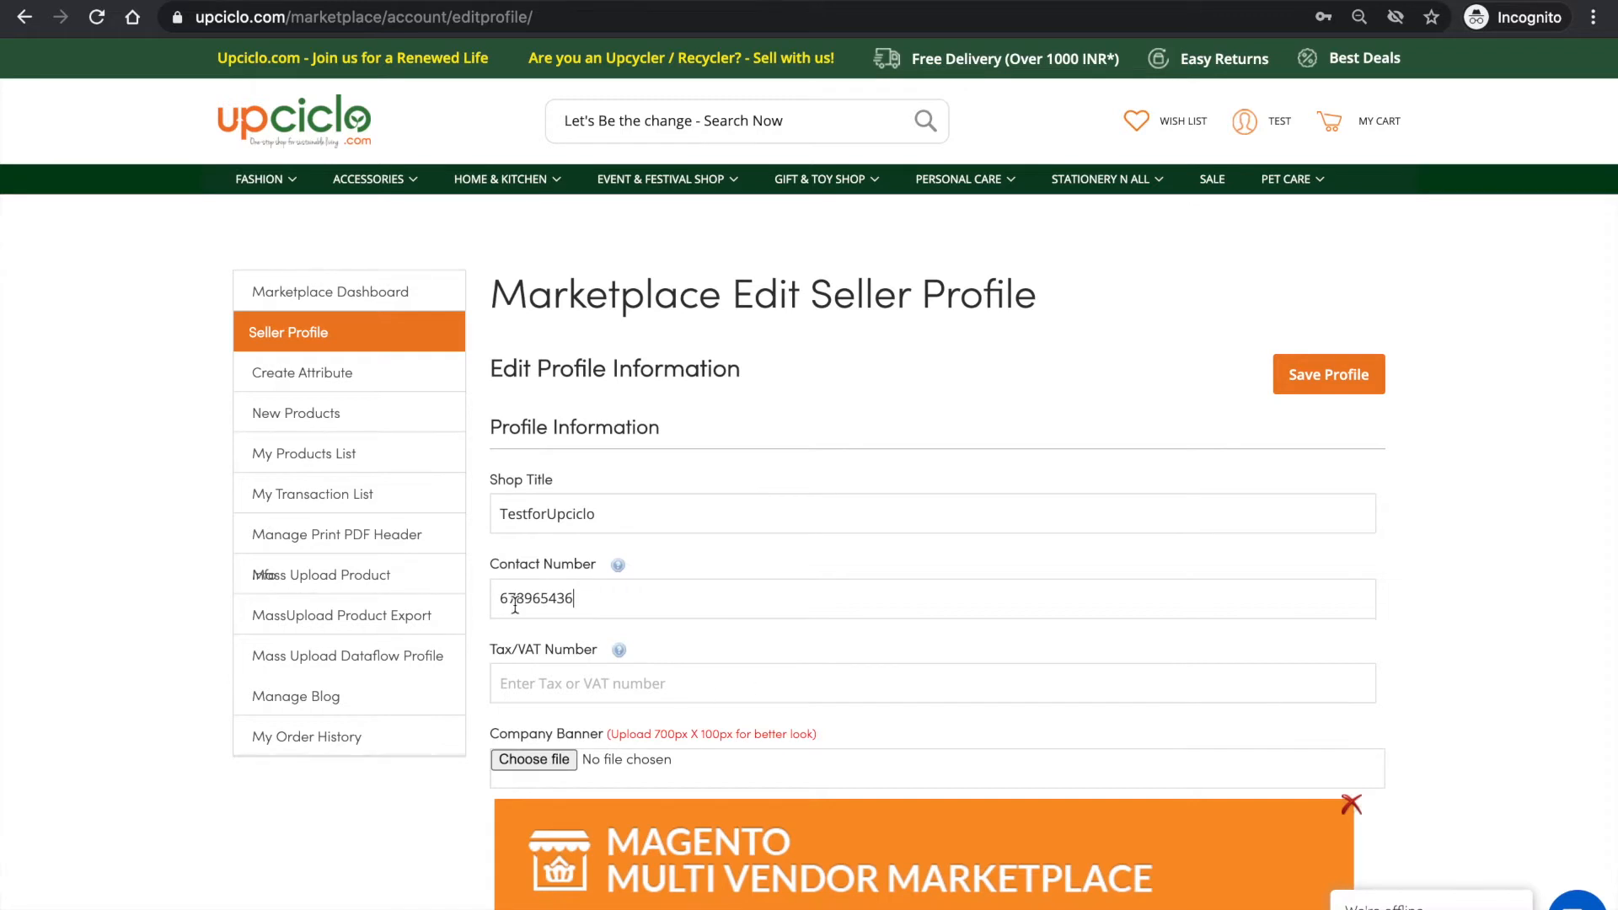
left_click(563, 679)
- Choose the 700×100 image Untitled design(18).png from Downloads as the company banner
scroll(777, 690, "down", 4)
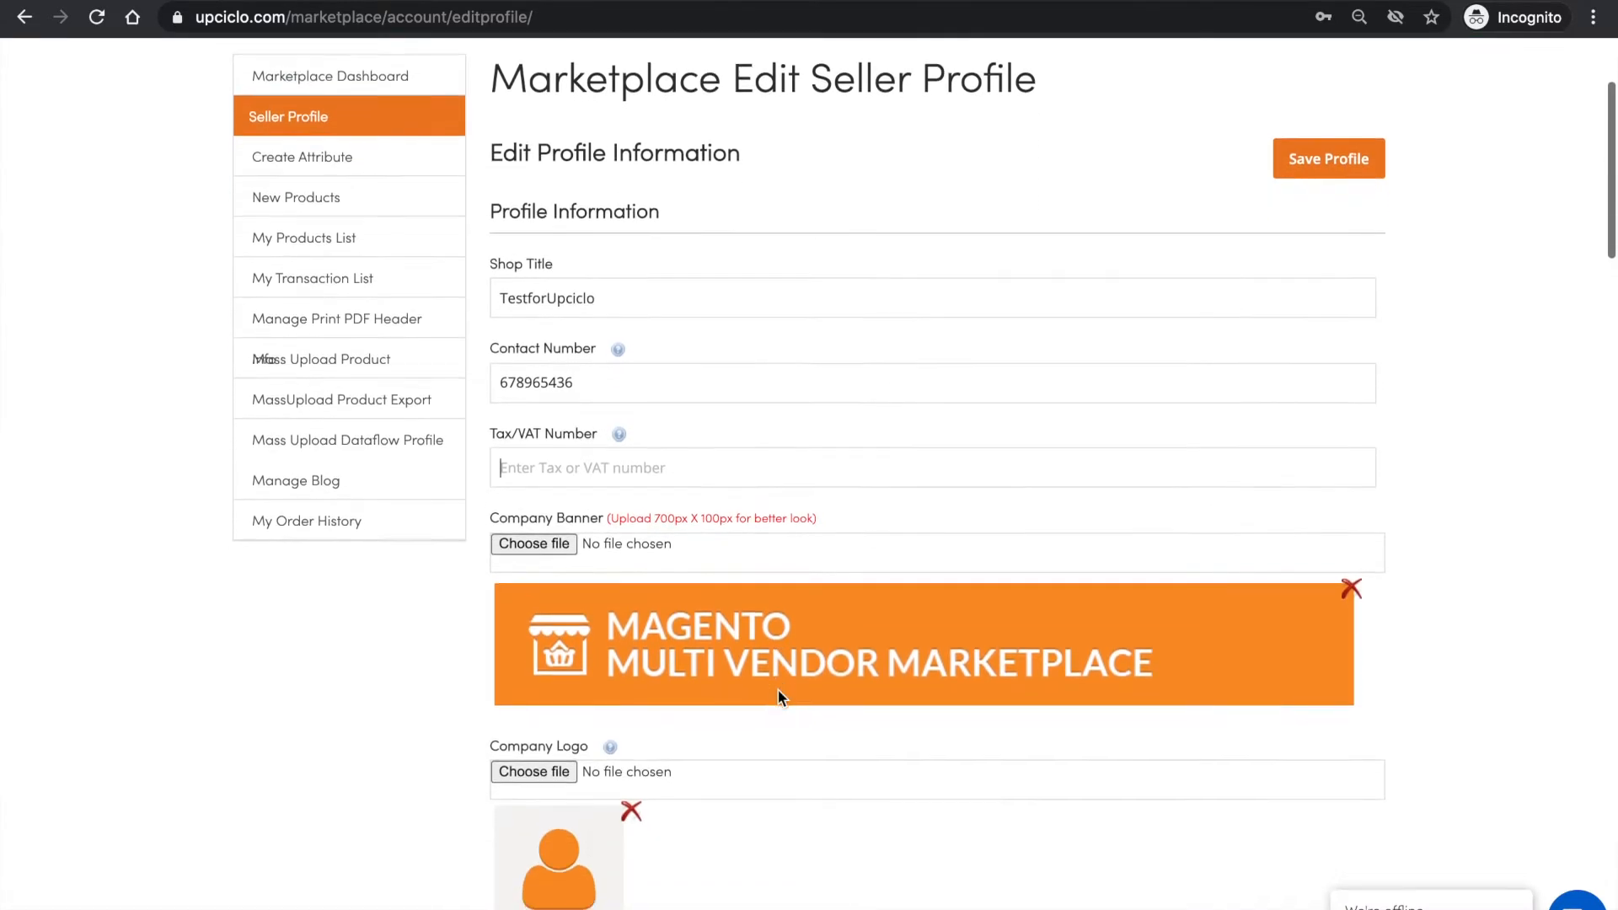
scroll(777, 698, "up", 1)
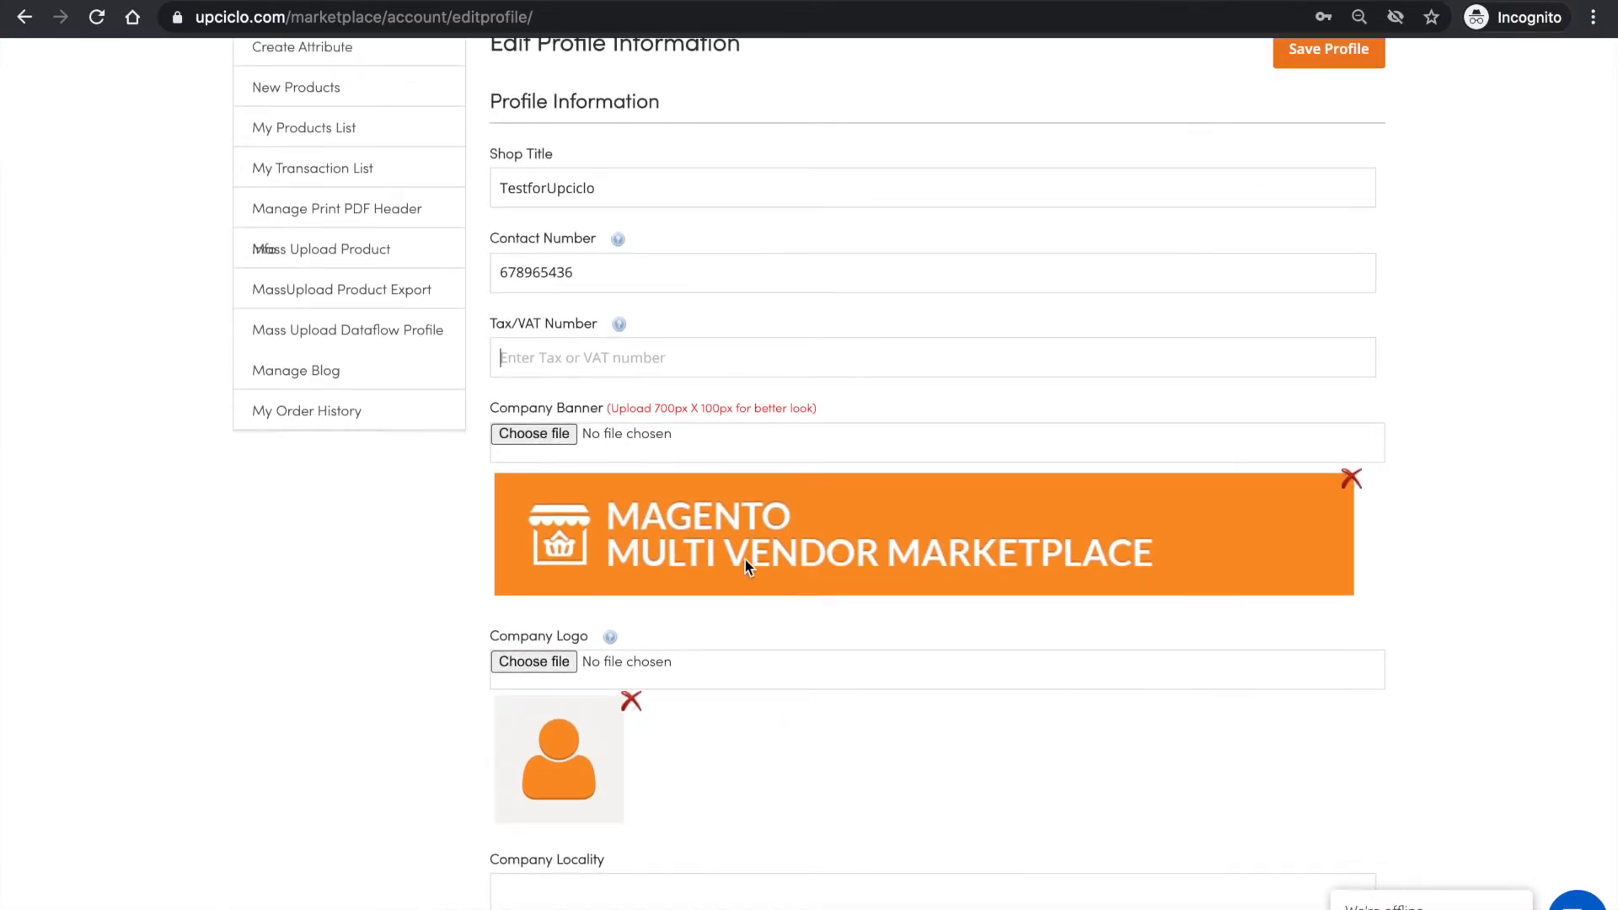
left_click(555, 433)
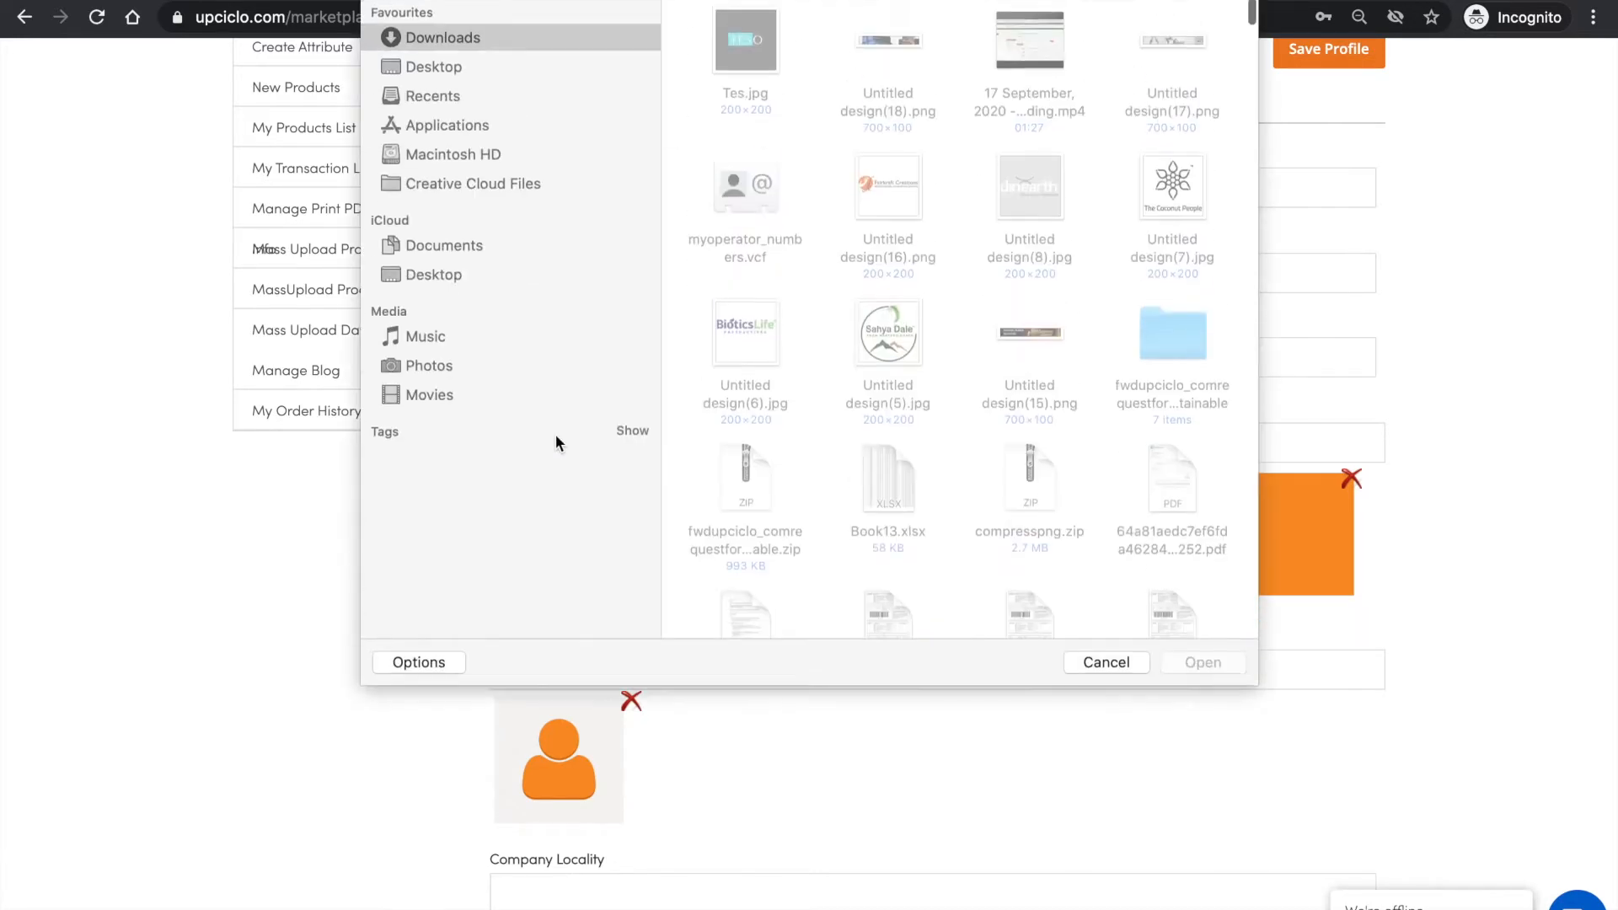
double_click(899, 47)
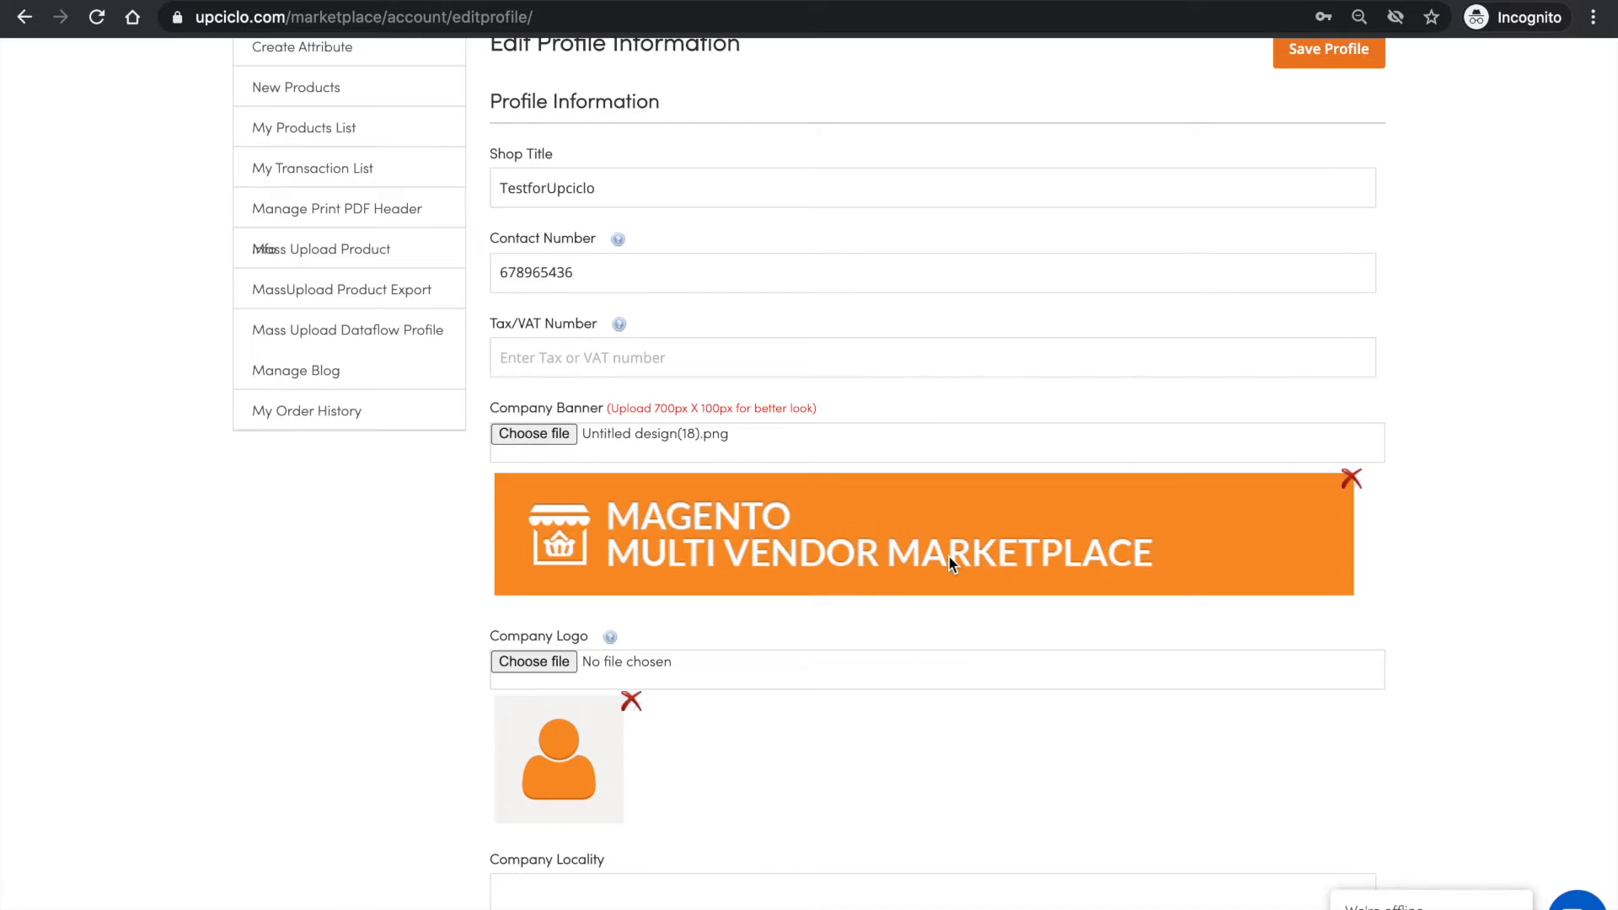
- Choose the 200×200 image Tes.jpg from Downloads as the company logo
scroll(949, 557, "down", 3)
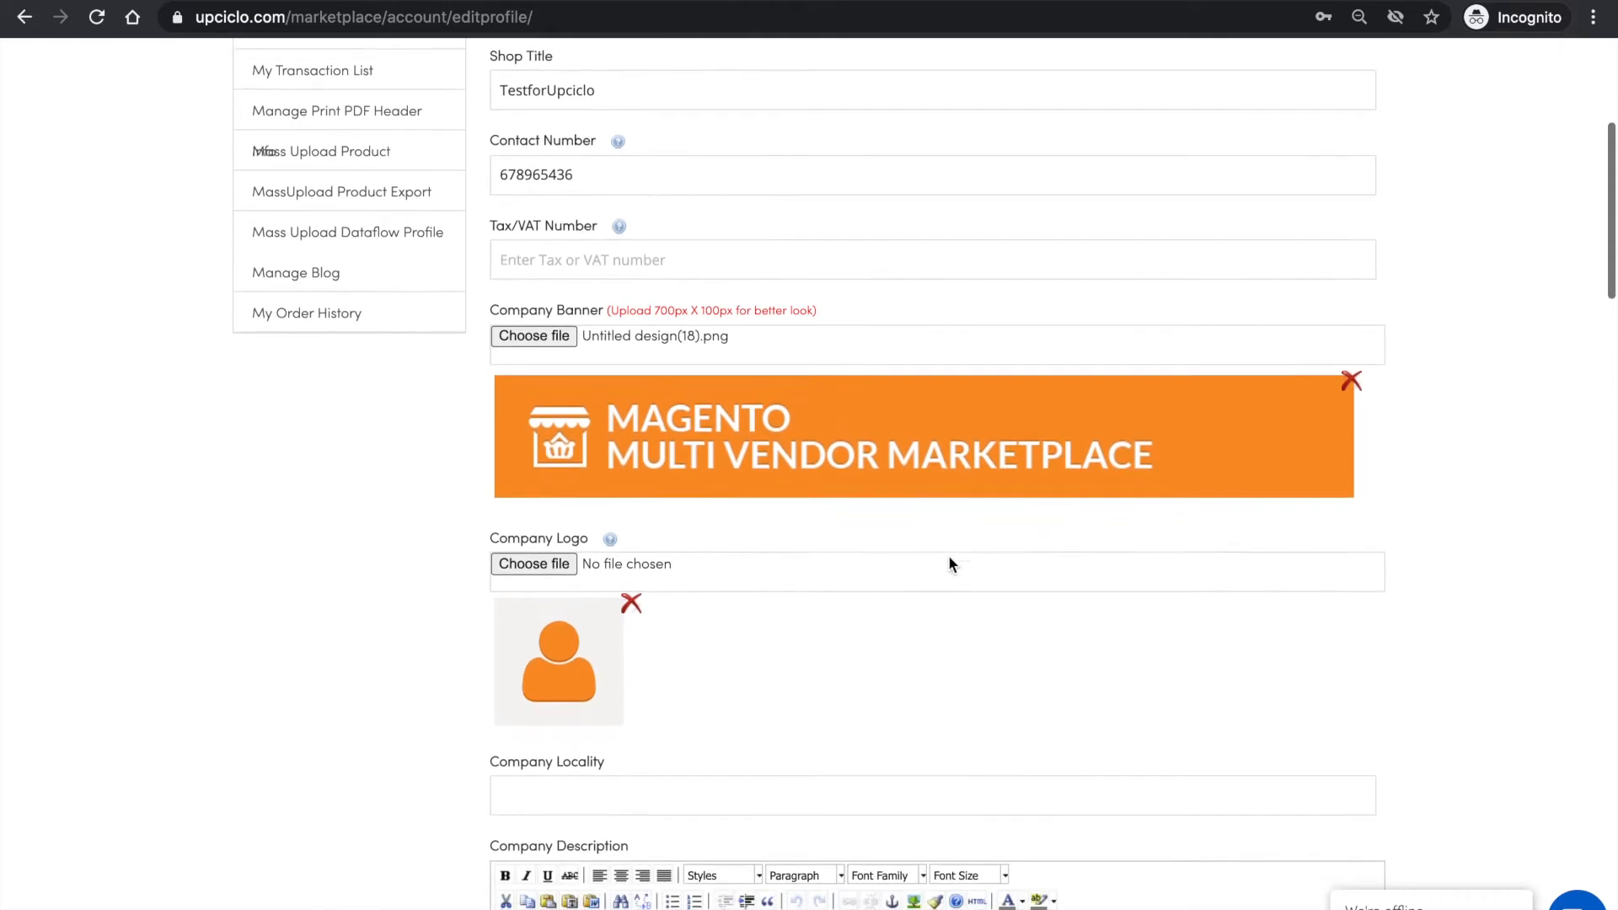
scroll(948, 565, "down", 1)
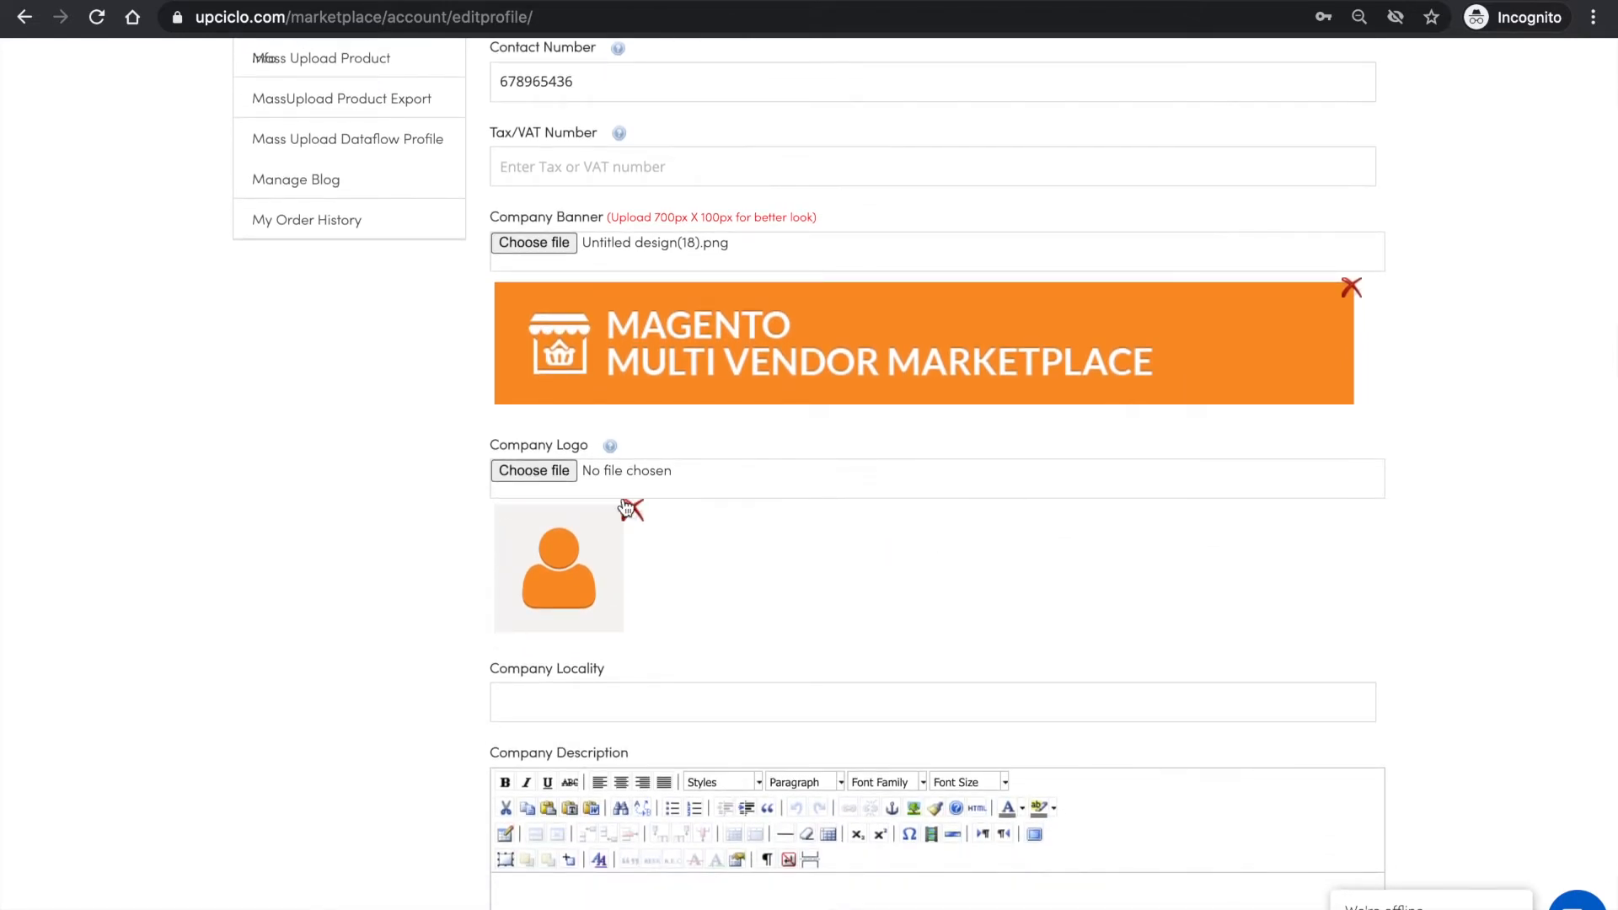
left_click(560, 472)
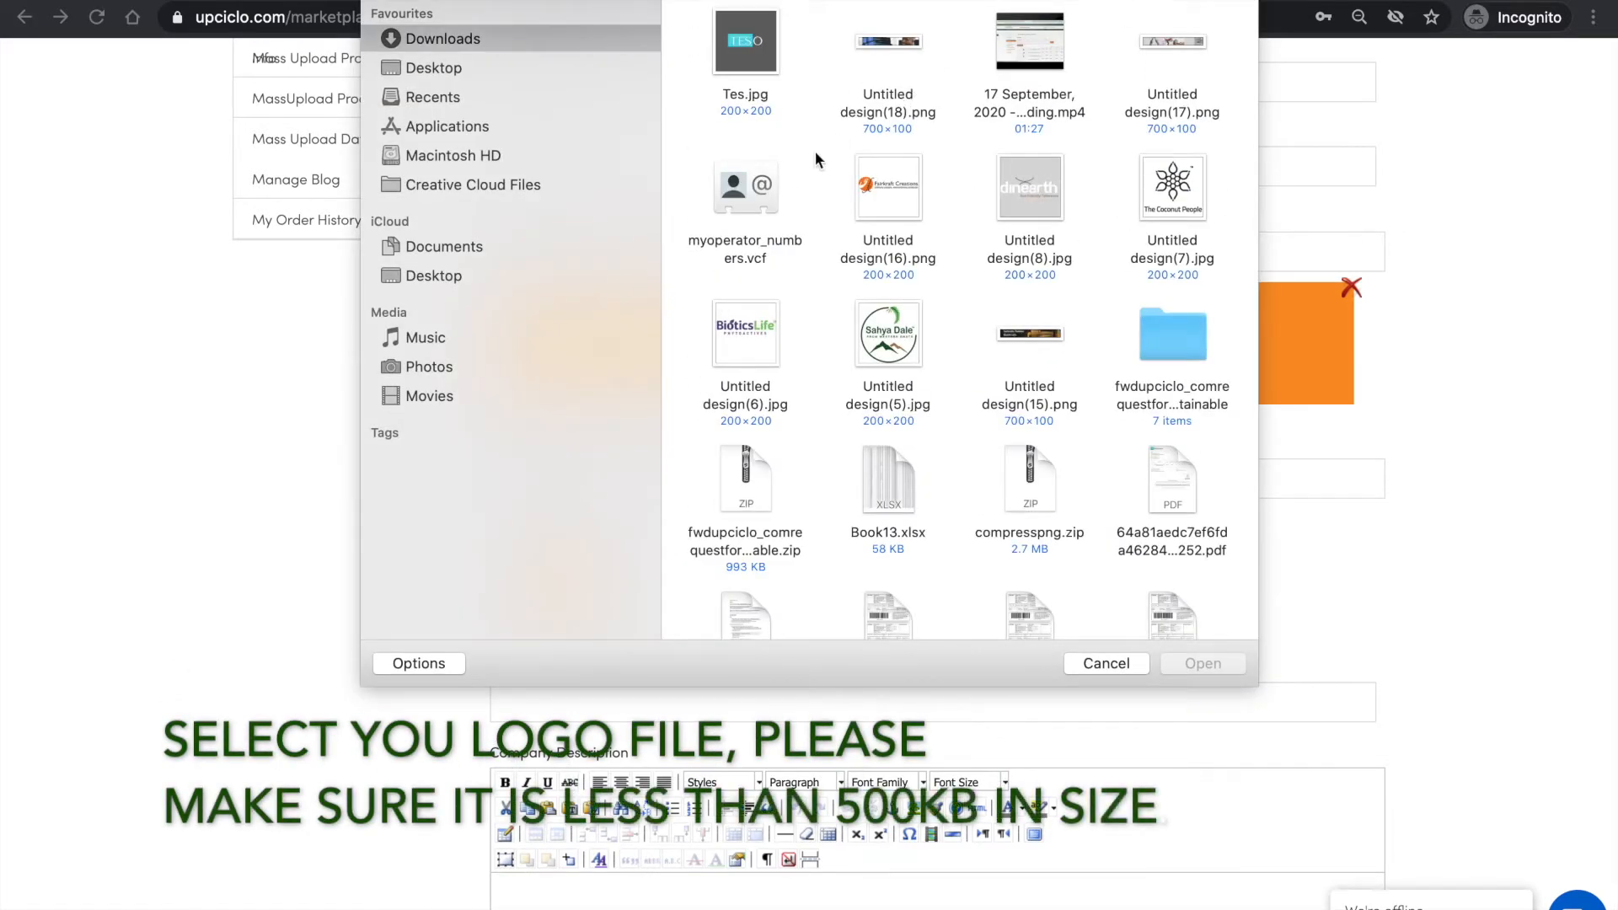
double_click(770, 56)
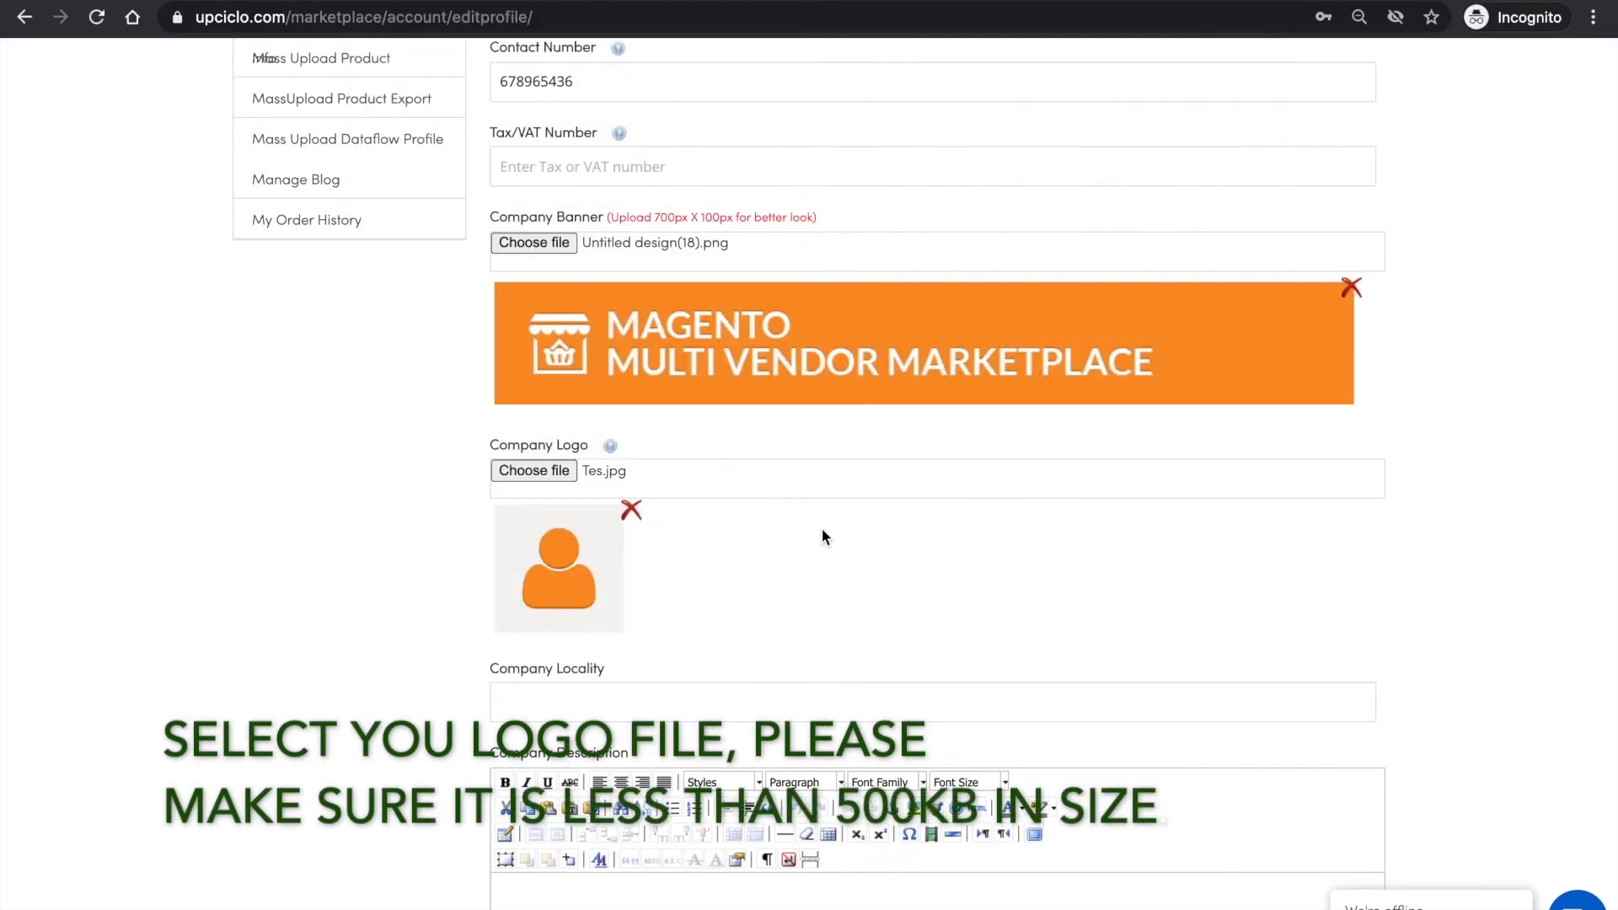
- Set the company locality to Bangalore using the suggested entry
scroll(822, 530, "down", 1)
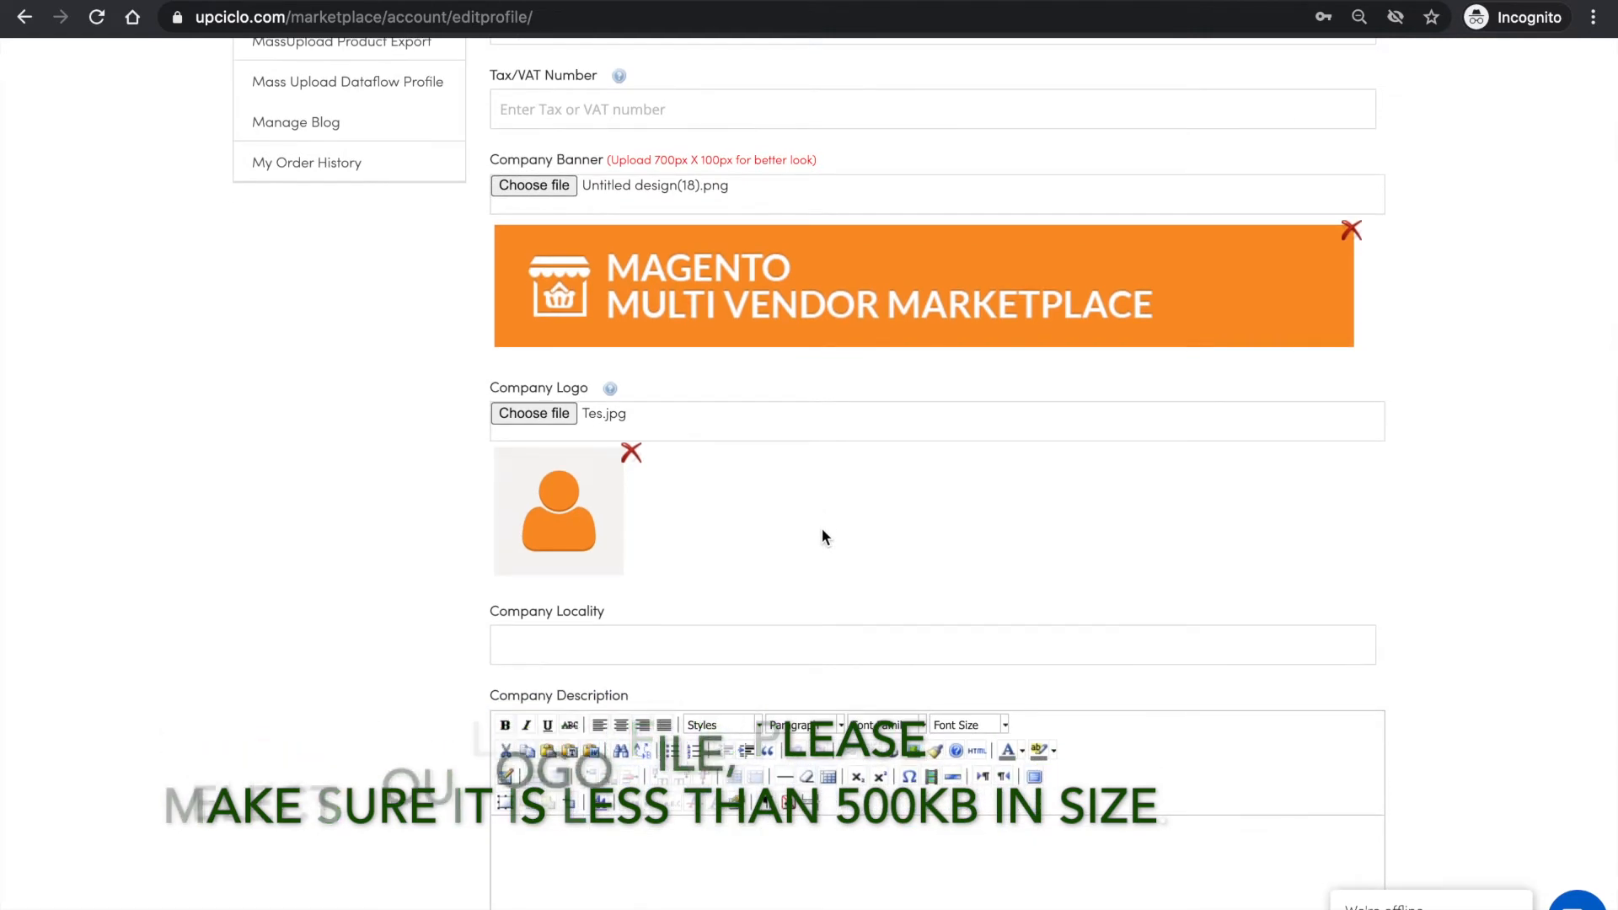
left_click(762, 648)
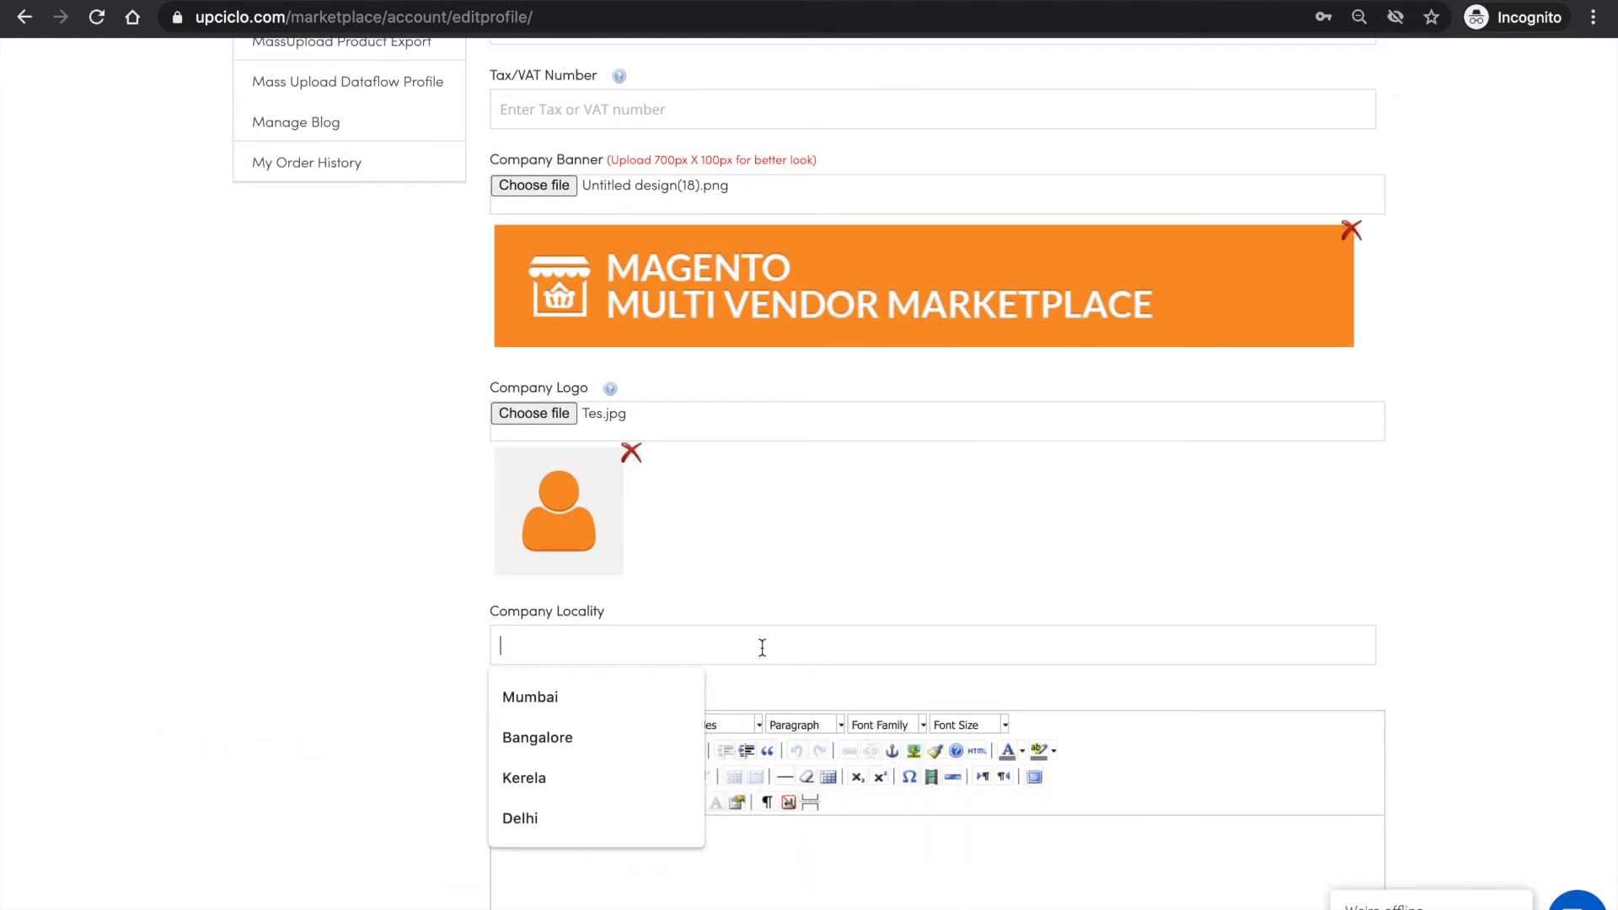
left_click(567, 746)
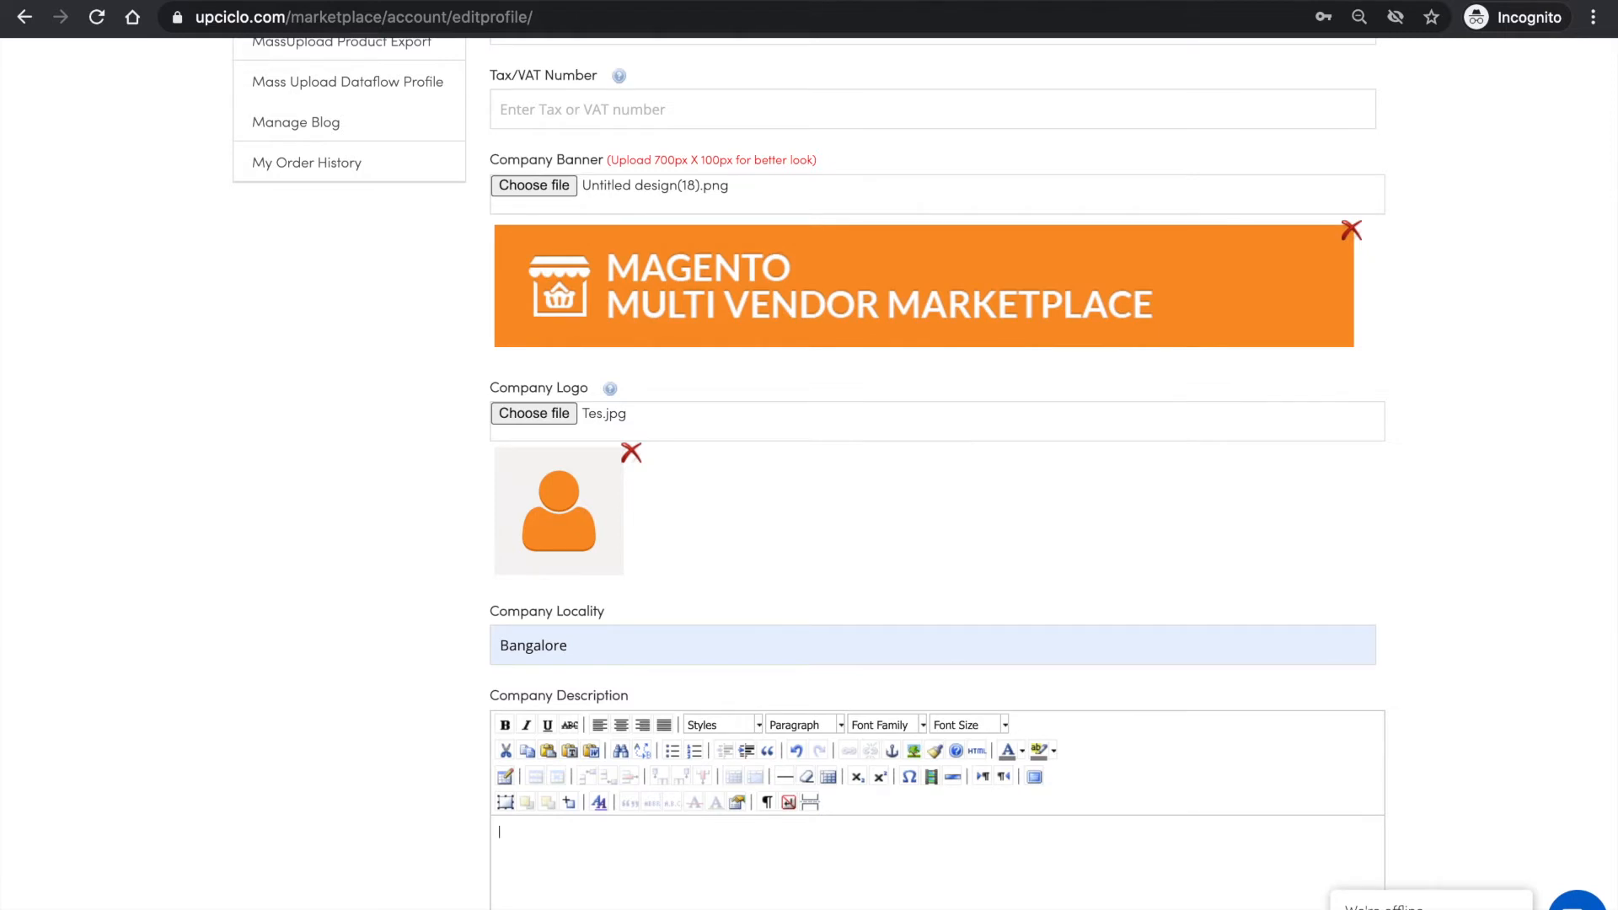
- Copy the shop description, from "This test account" to "people will connect.", from the Word document into the profile's Company Description
key("super+Tab")
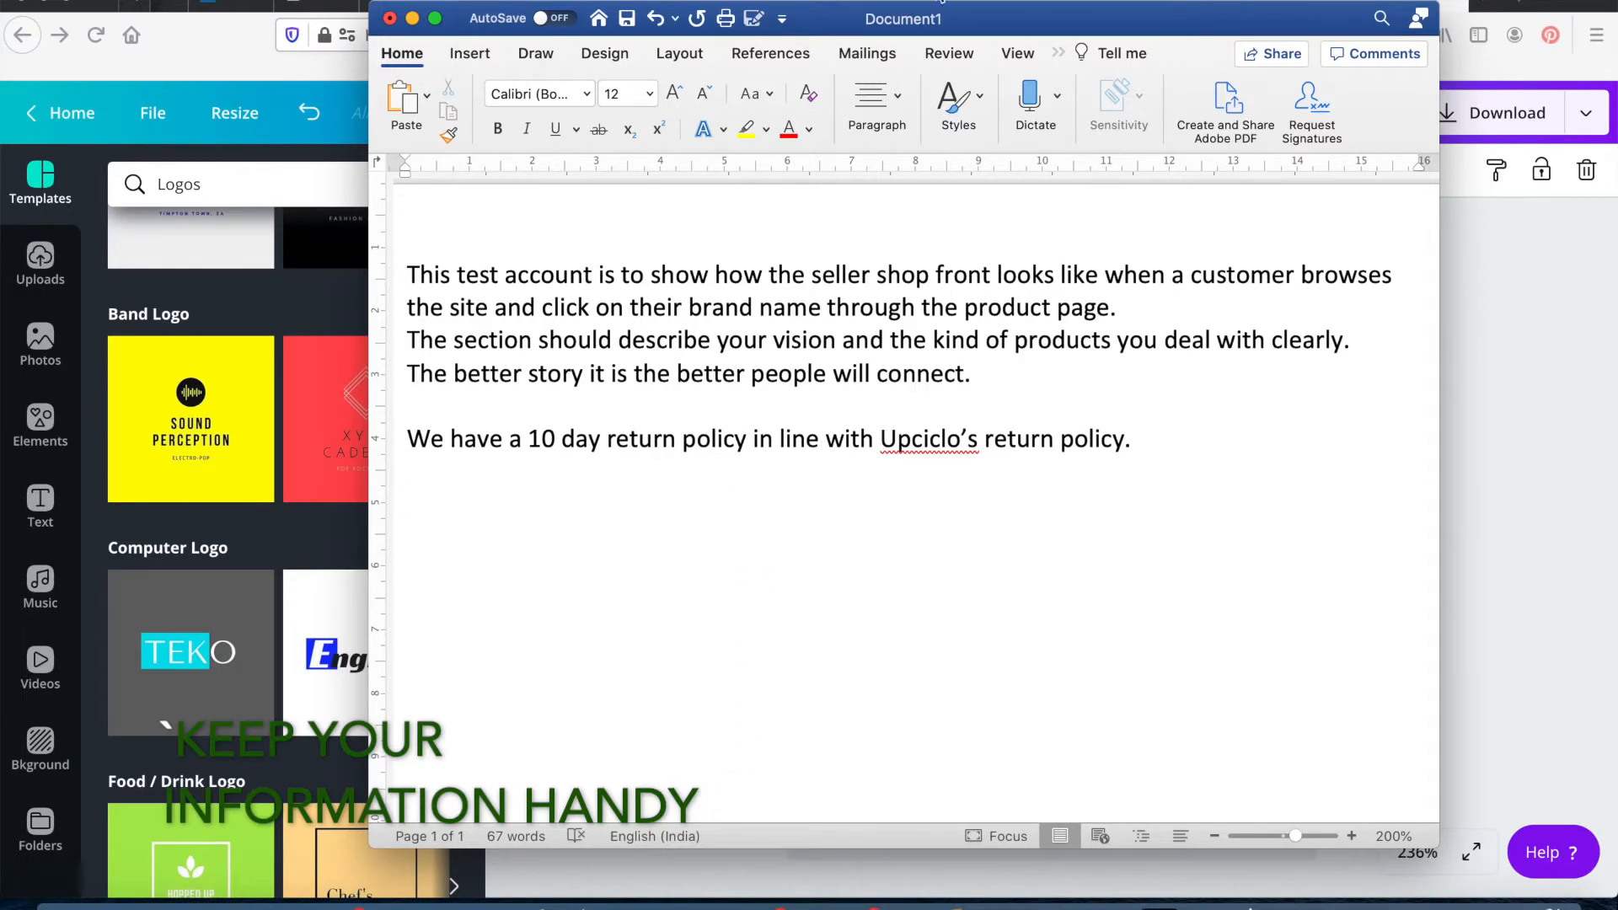
left_click_drag(408, 269, 1005, 384)
key("super+c")
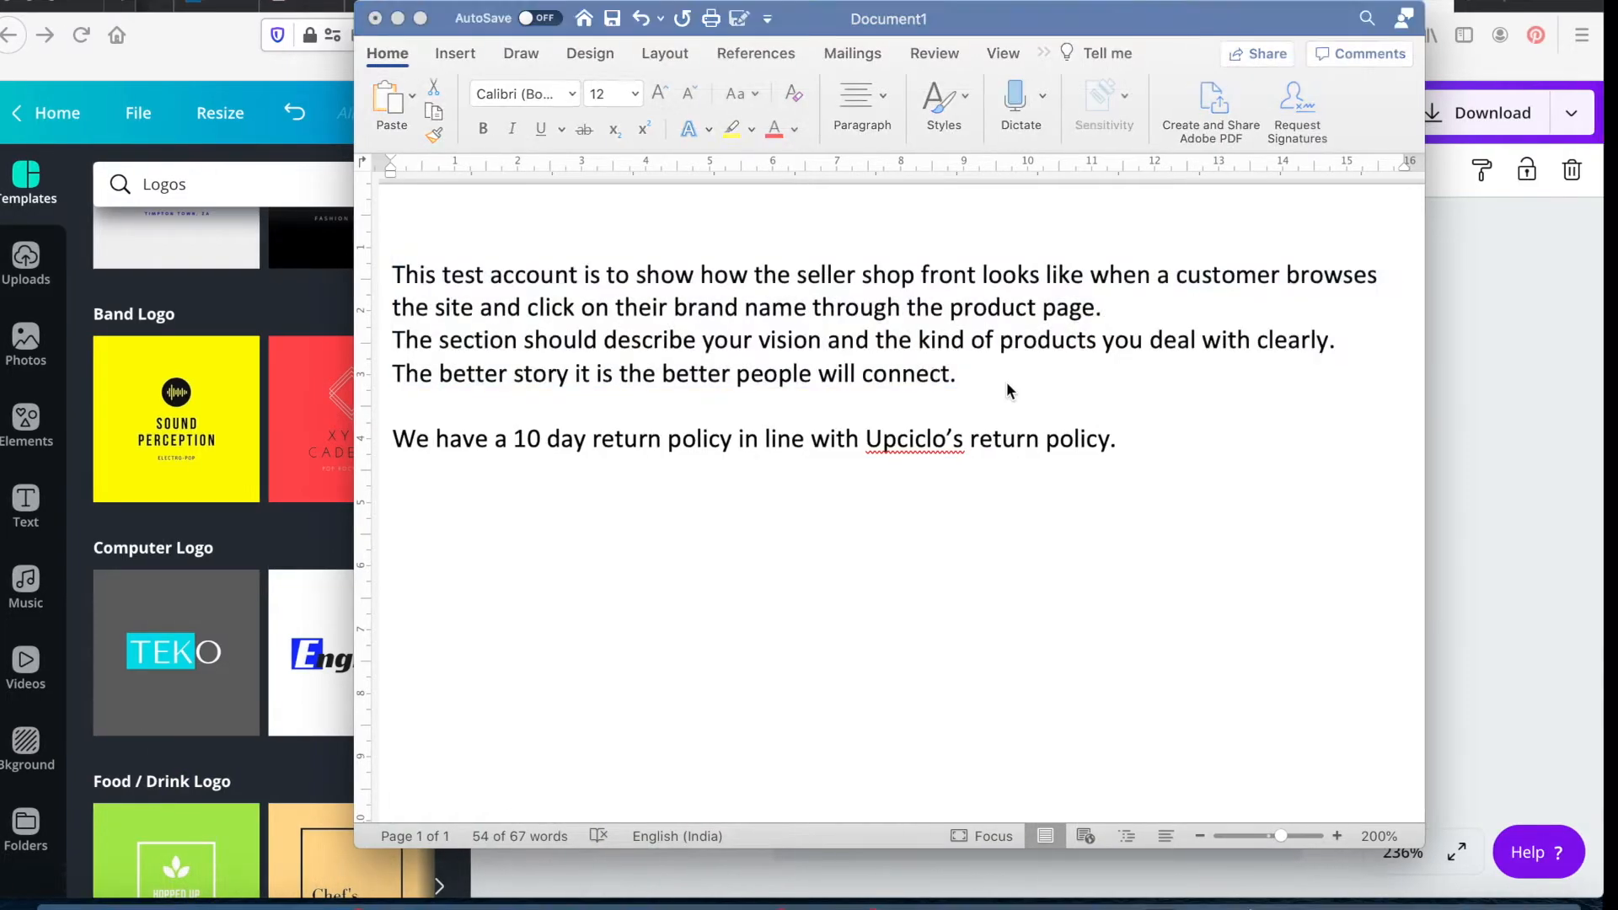
key("ctrl+Right")
left_click(692, 846)
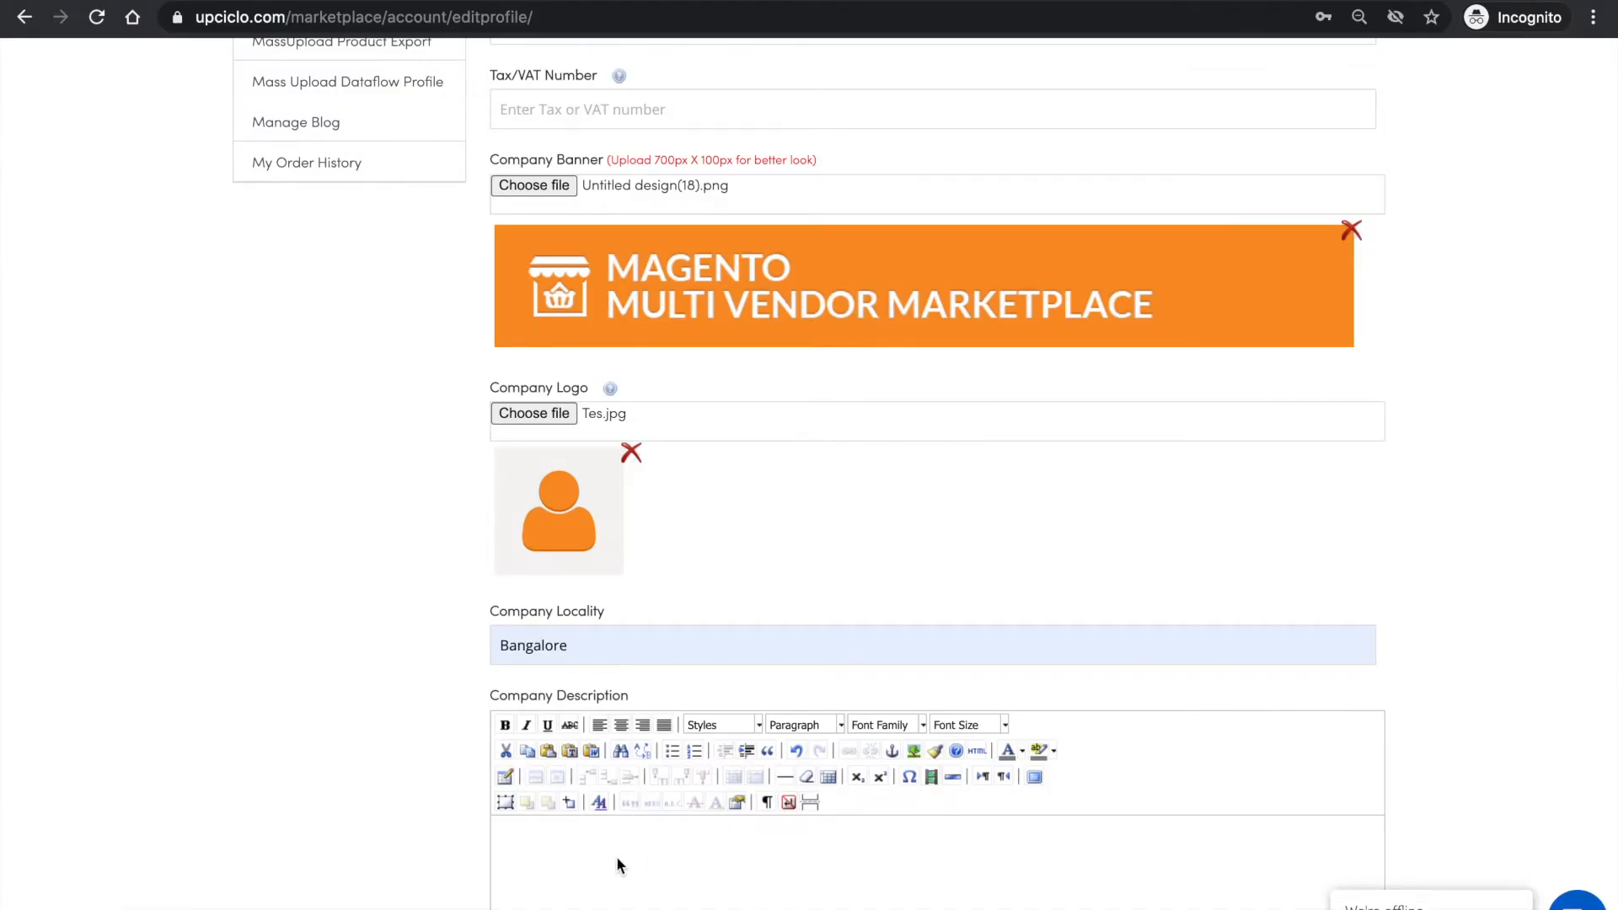
key("super+v")
- Copy "We have a 10 day return policy in line with Upciclo's return policy." from the Word document into the profile's Return Policy
scroll(678, 840, "down", 5)
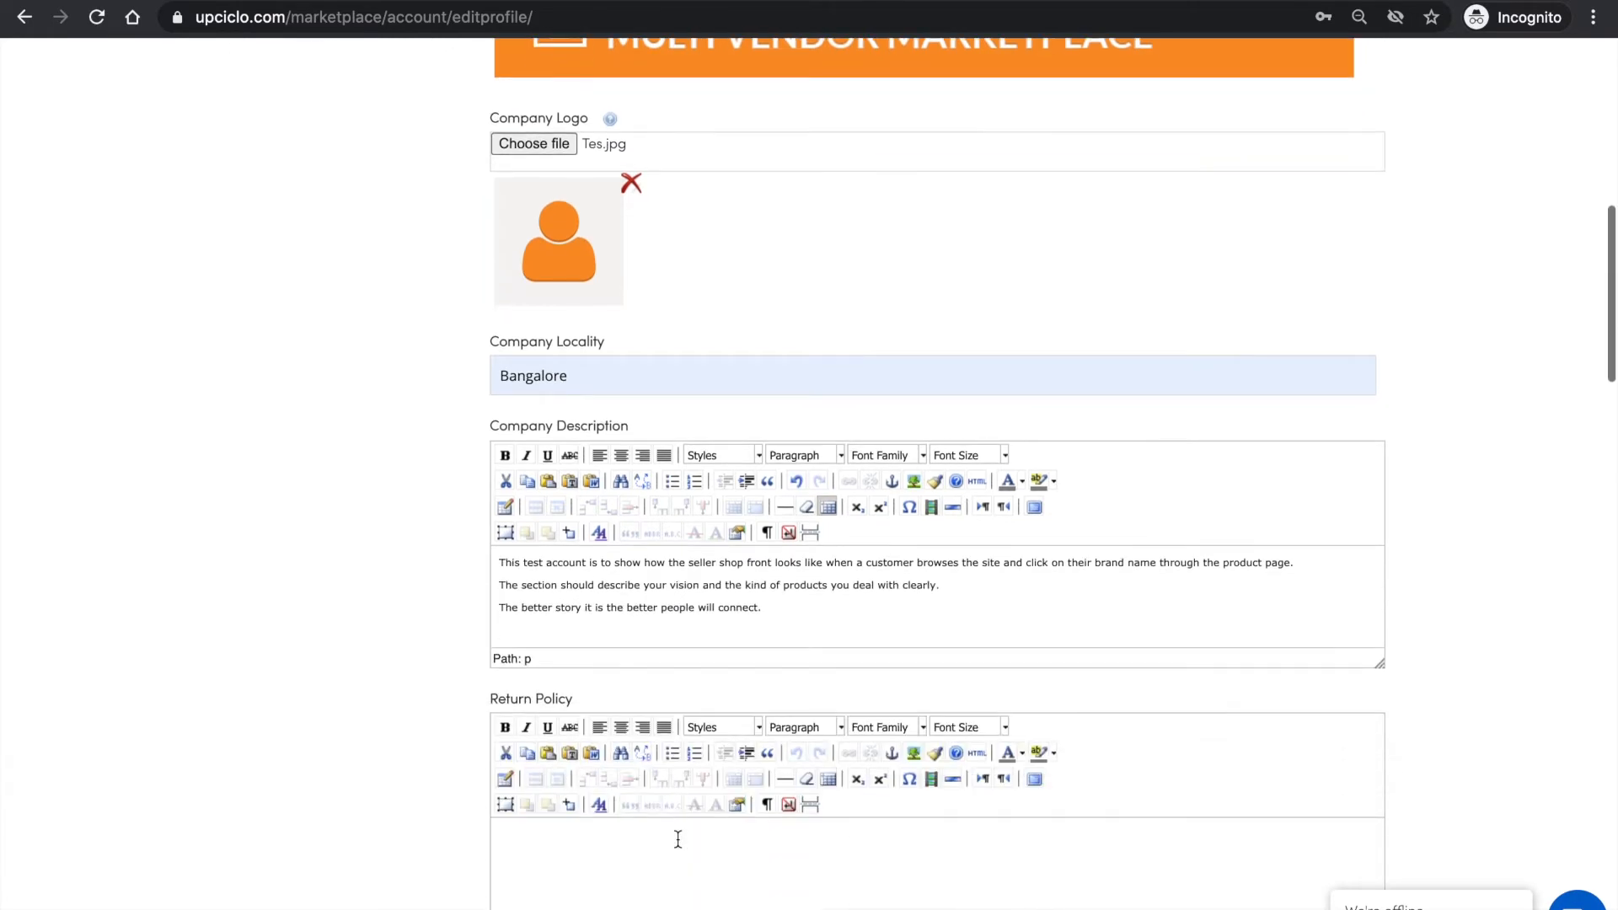
scroll(676, 838, "down", 1)
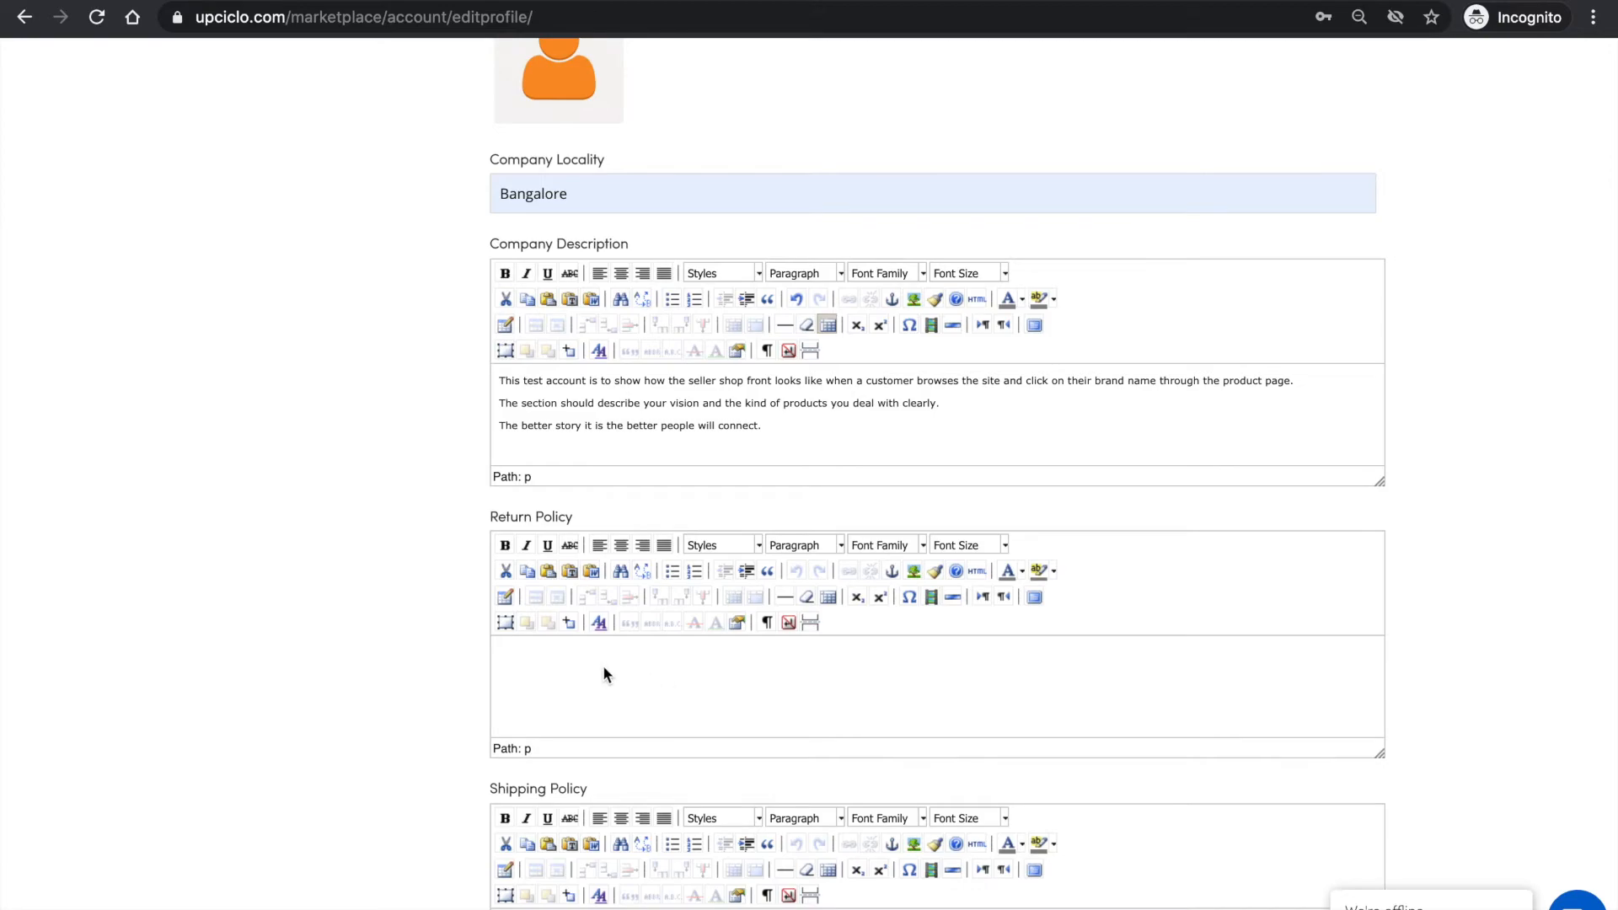
key("ctrl+Left")
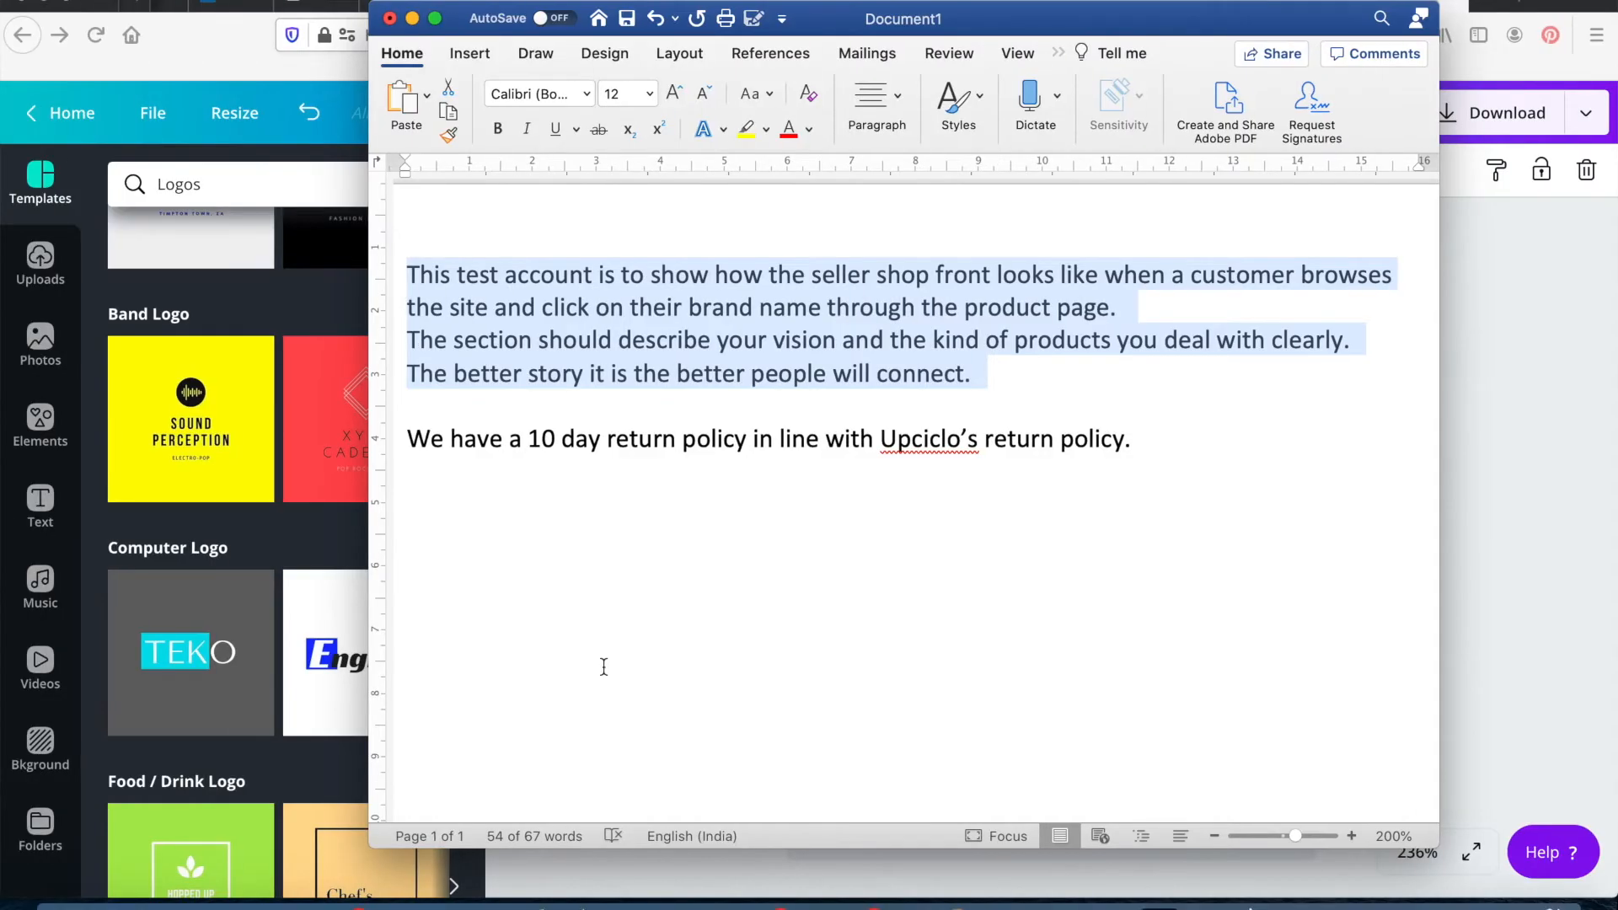
left_click_drag(1151, 446, 409, 439)
key("ctrl+c")
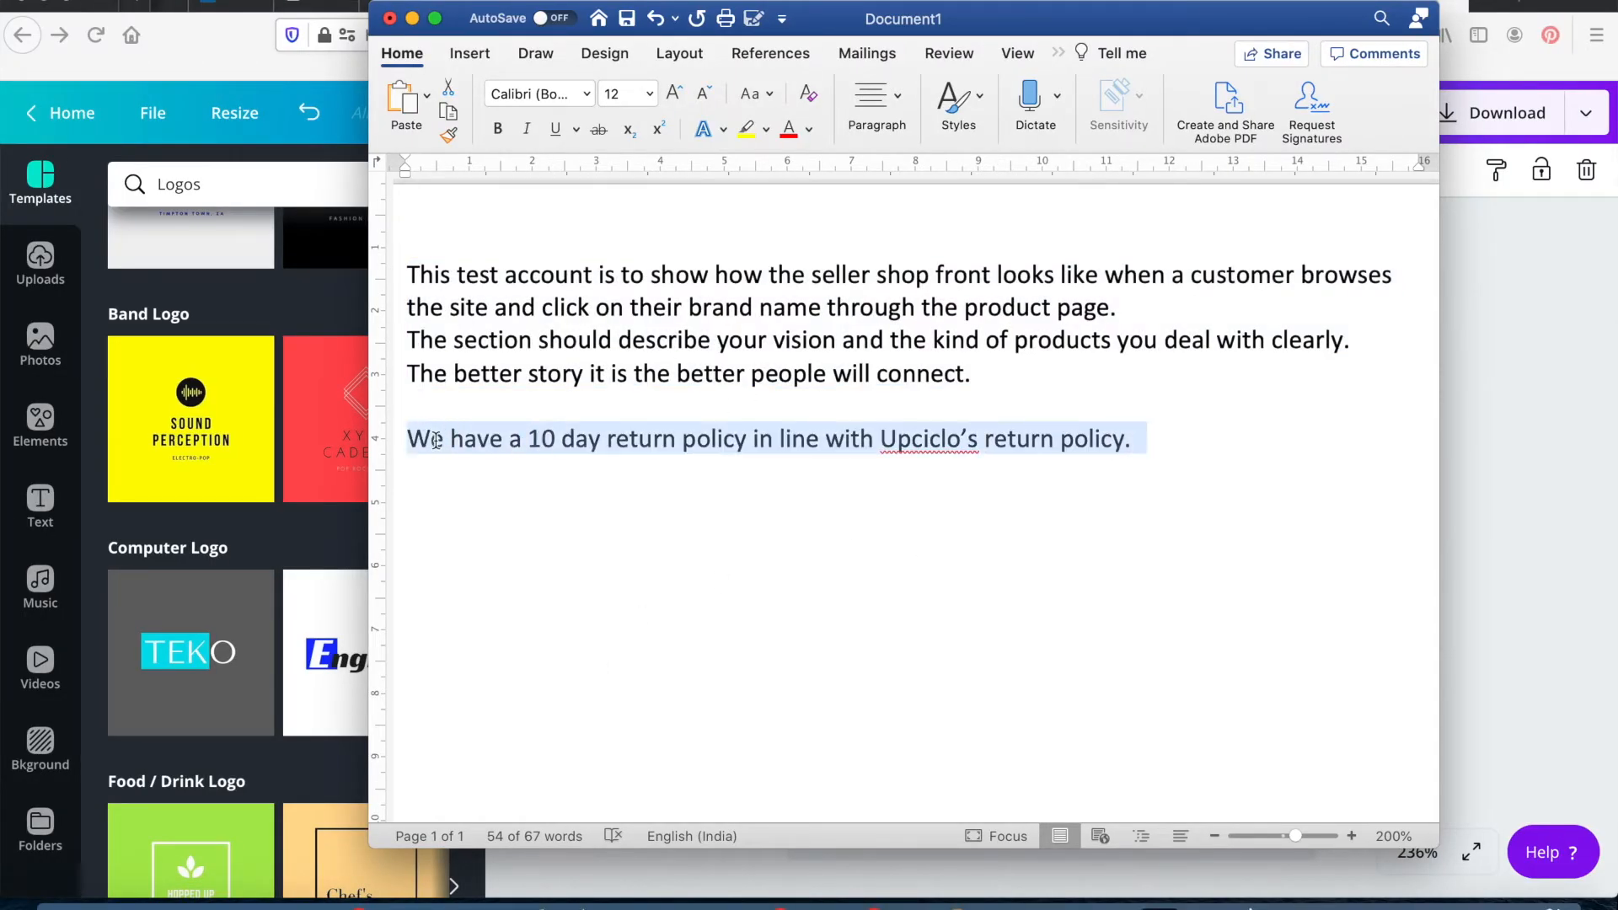
key("ctrl+Right")
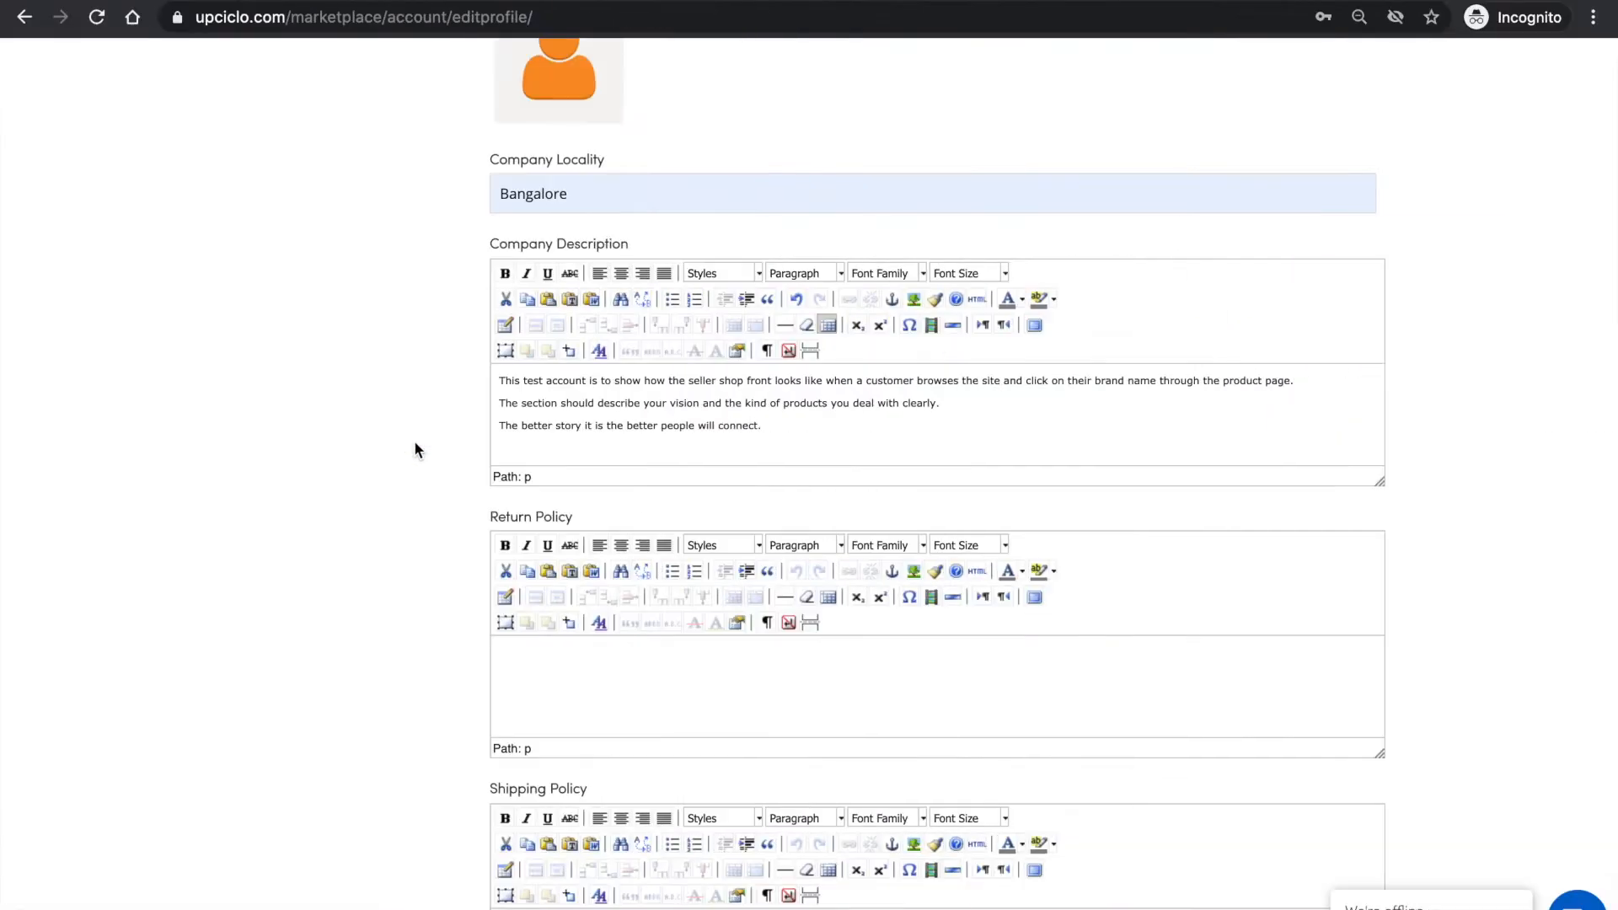
left_click(587, 680)
key("ctrl+v")
- Leave the shipping policy empty and set the seller's country to India
scroll(587, 686, "down", 2)
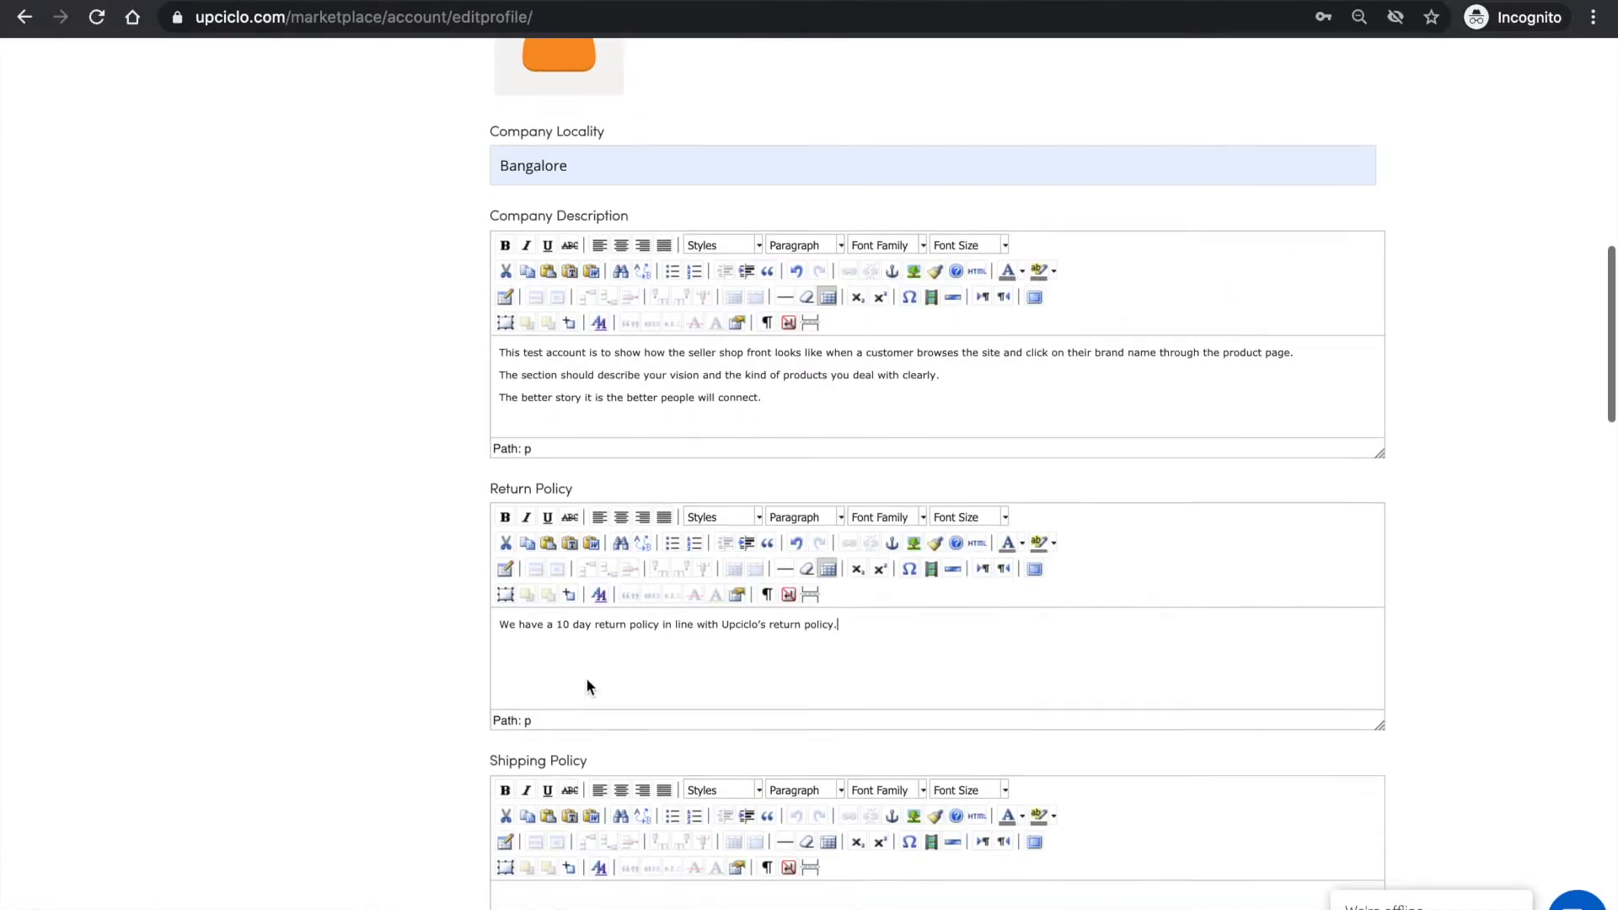
scroll(585, 677, "down", 4)
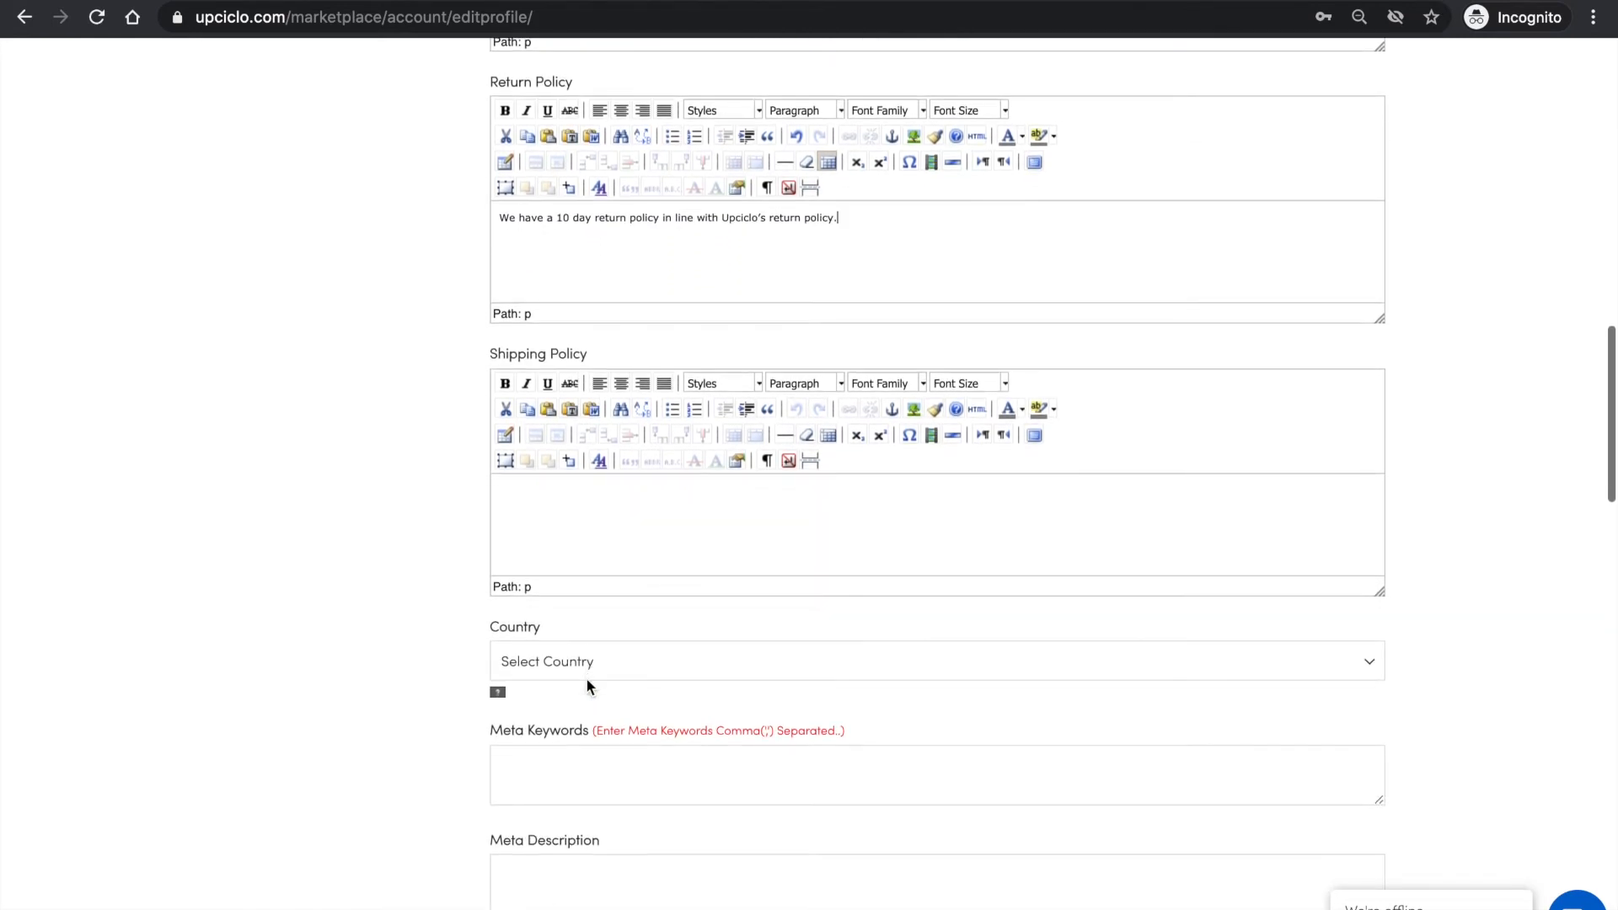
left_click(600, 660)
left_click(585, 679)
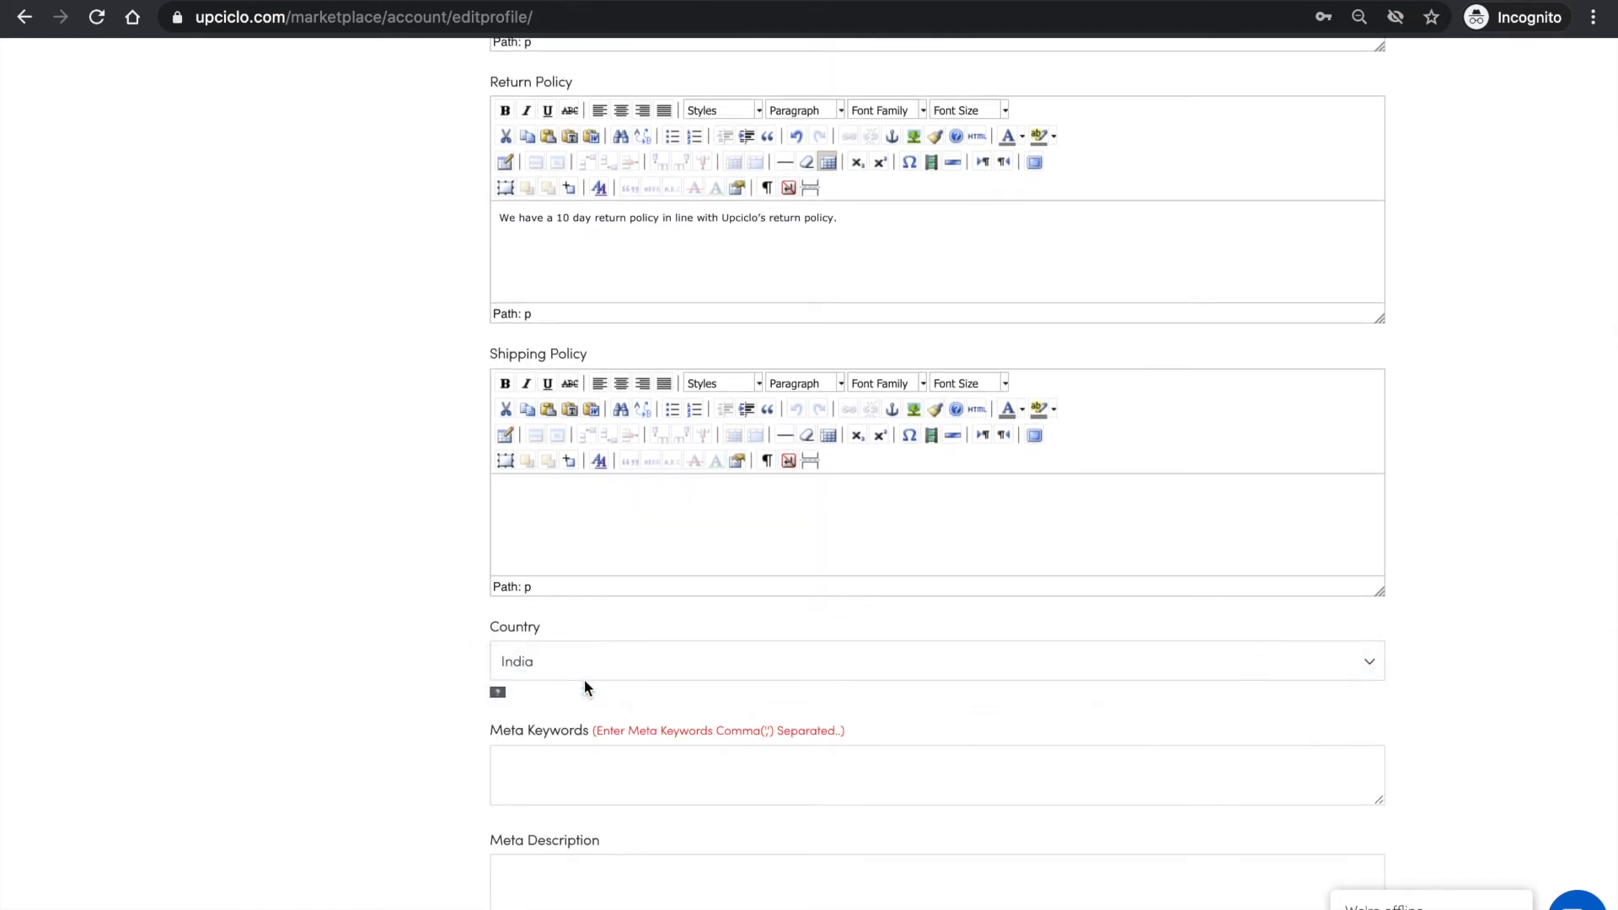
- Fill in the bank account number and IFSC code with the saved suggestions, leaving the meta keywords and description empty
scroll(383, 629, "down", 5)
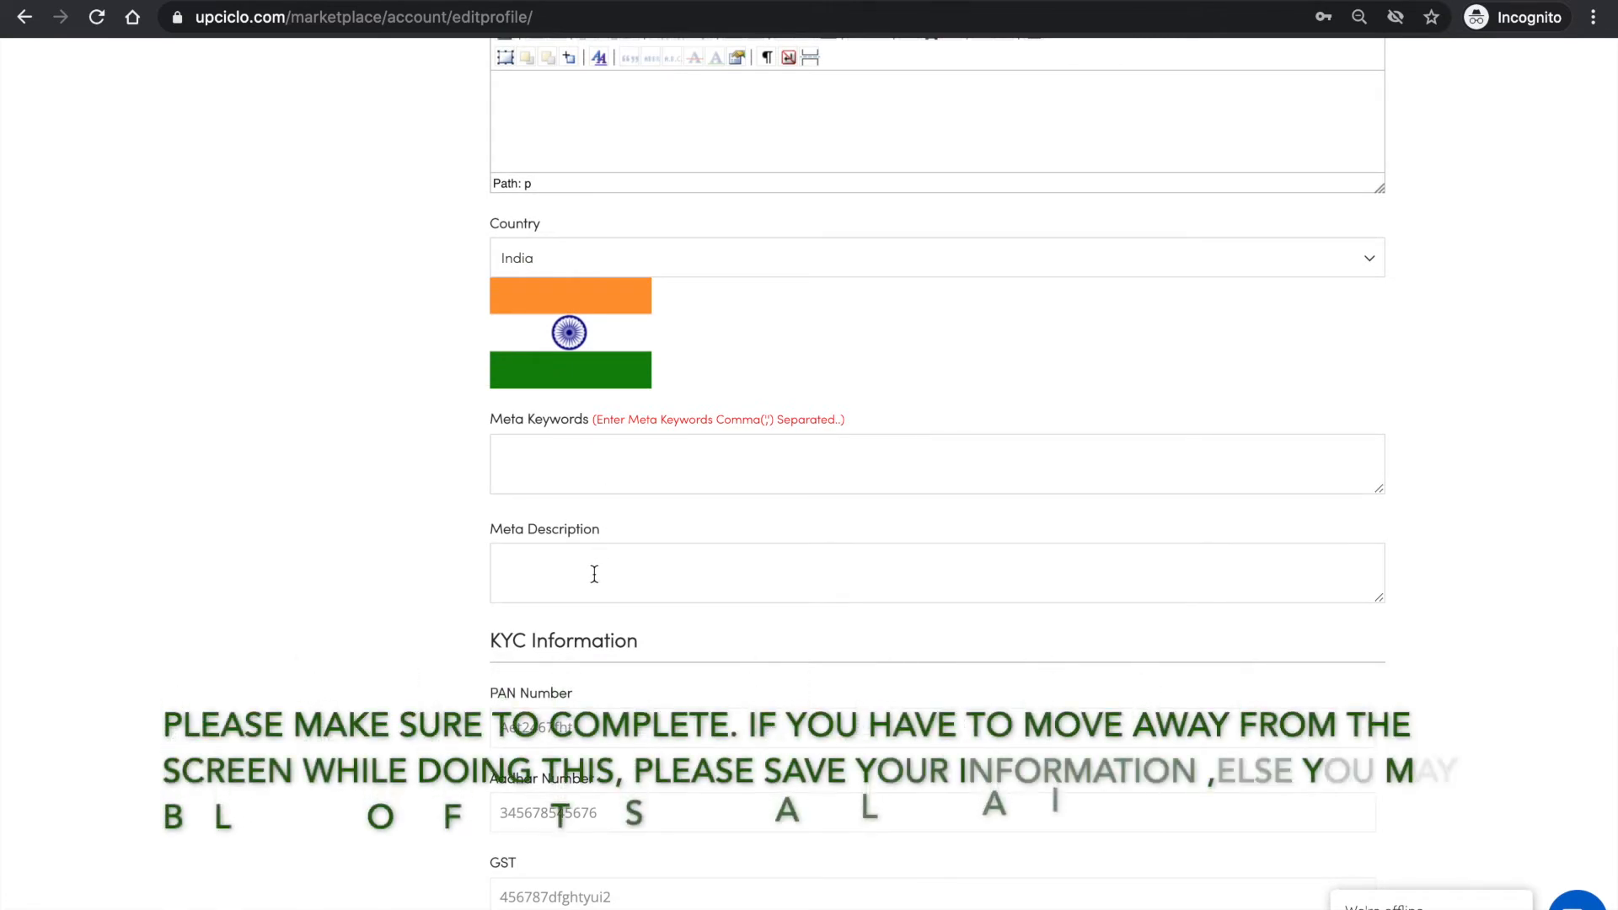
scroll(604, 735, "down", 1)
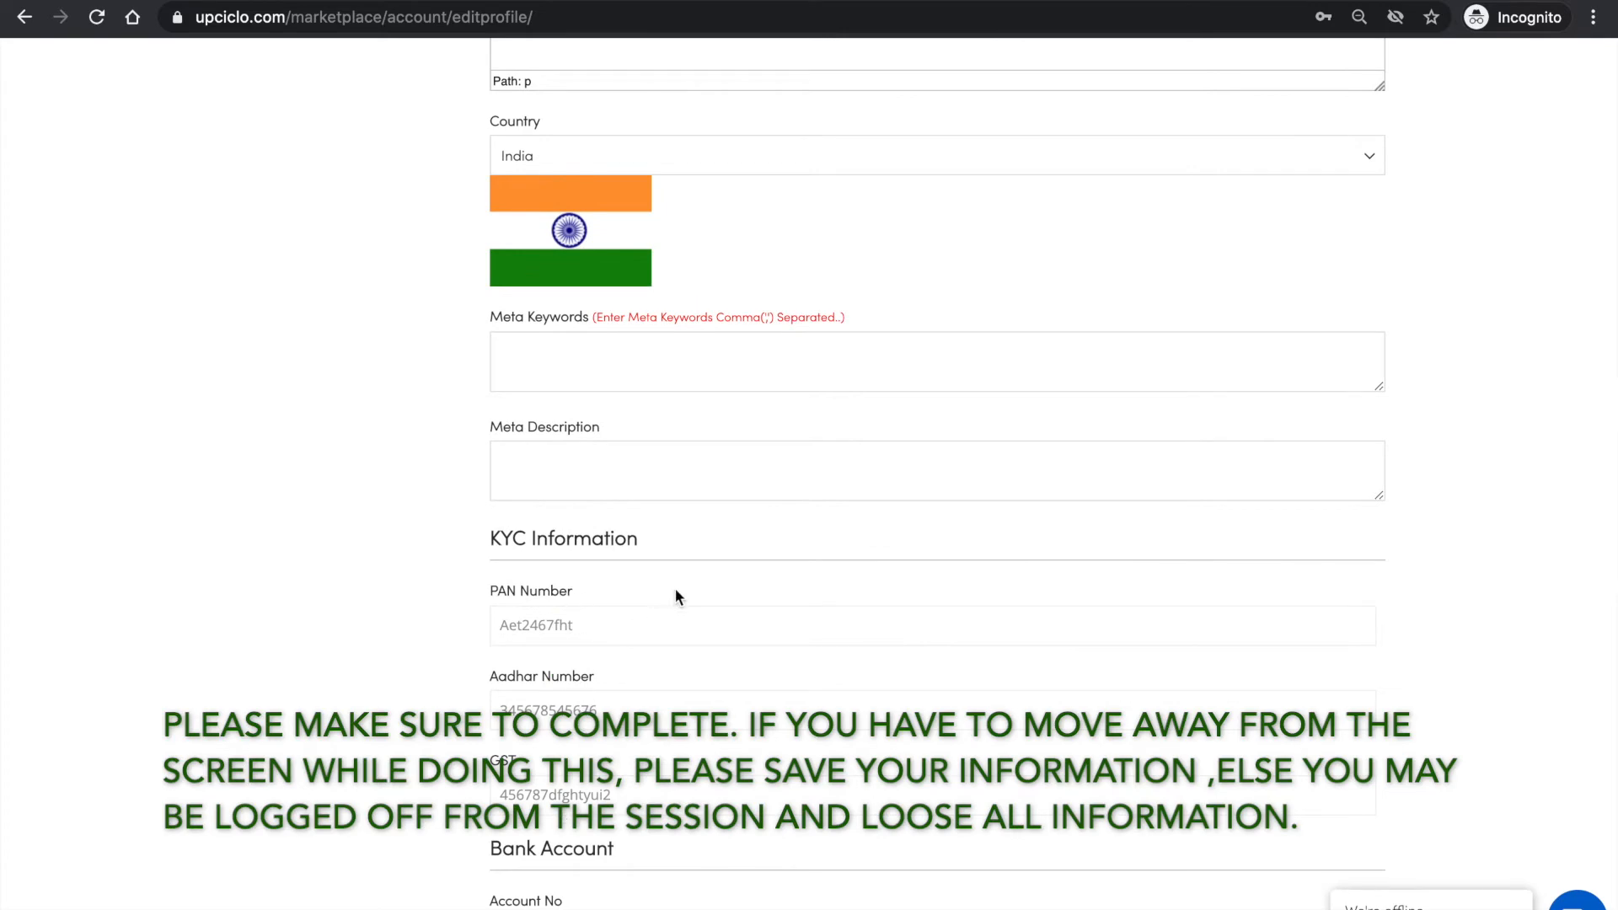
scroll(631, 735, "down", 5)
scroll(630, 738, "down", 2)
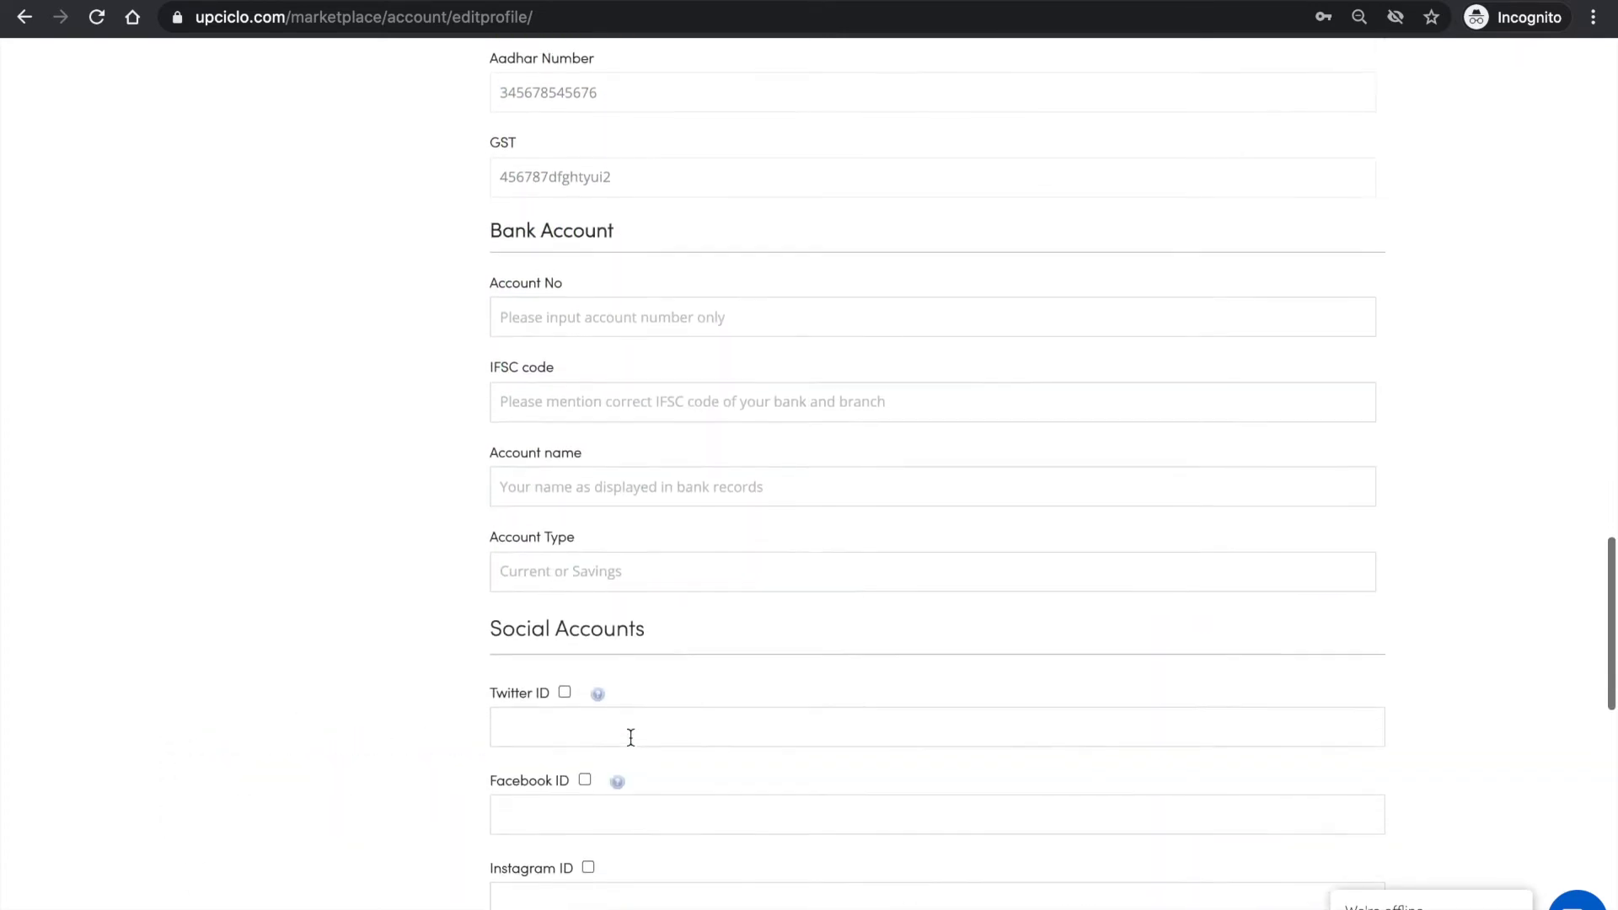
left_click(624, 303)
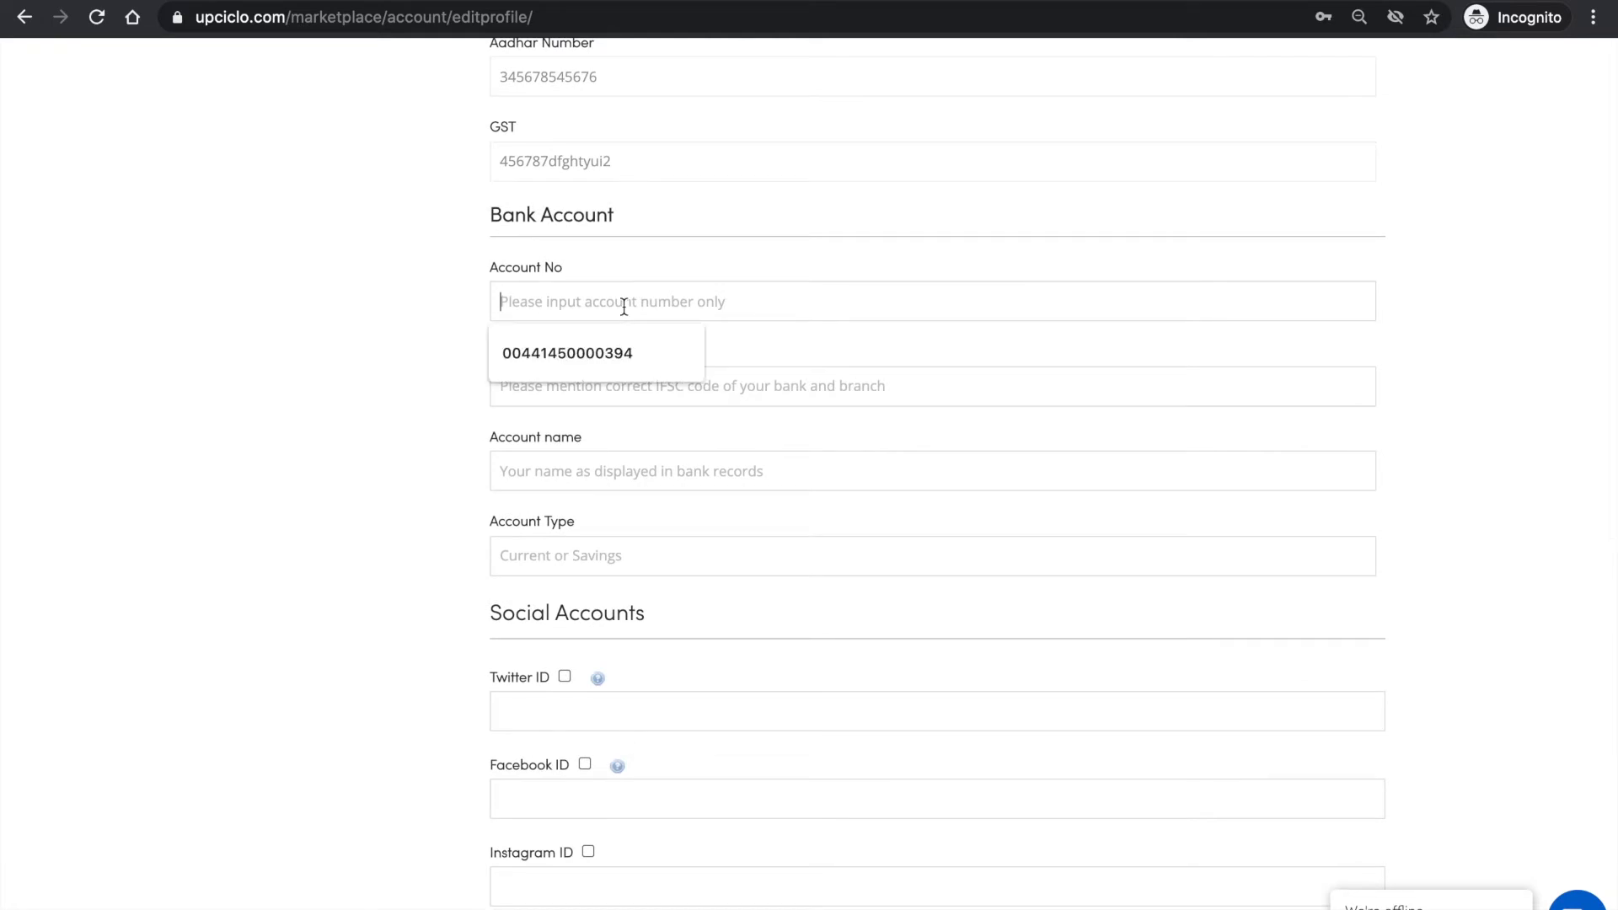
left_click(615, 351)
left_click(582, 396)
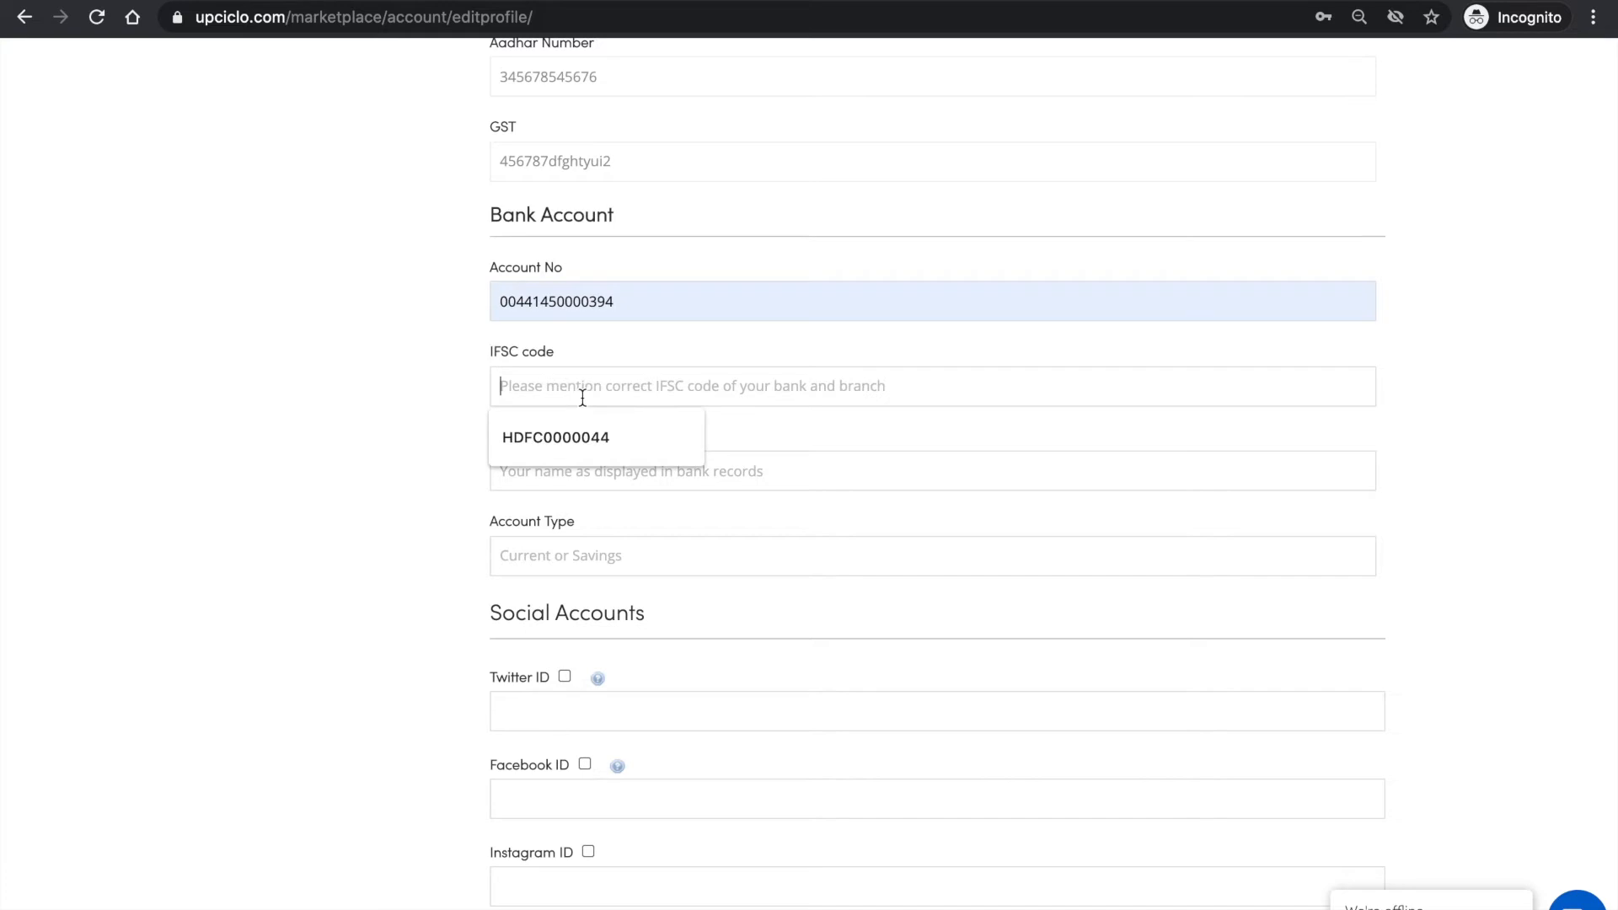
left_click(573, 435)
- Enter testforupciclo as the bank account name and set the account type to Current
left_click(565, 486)
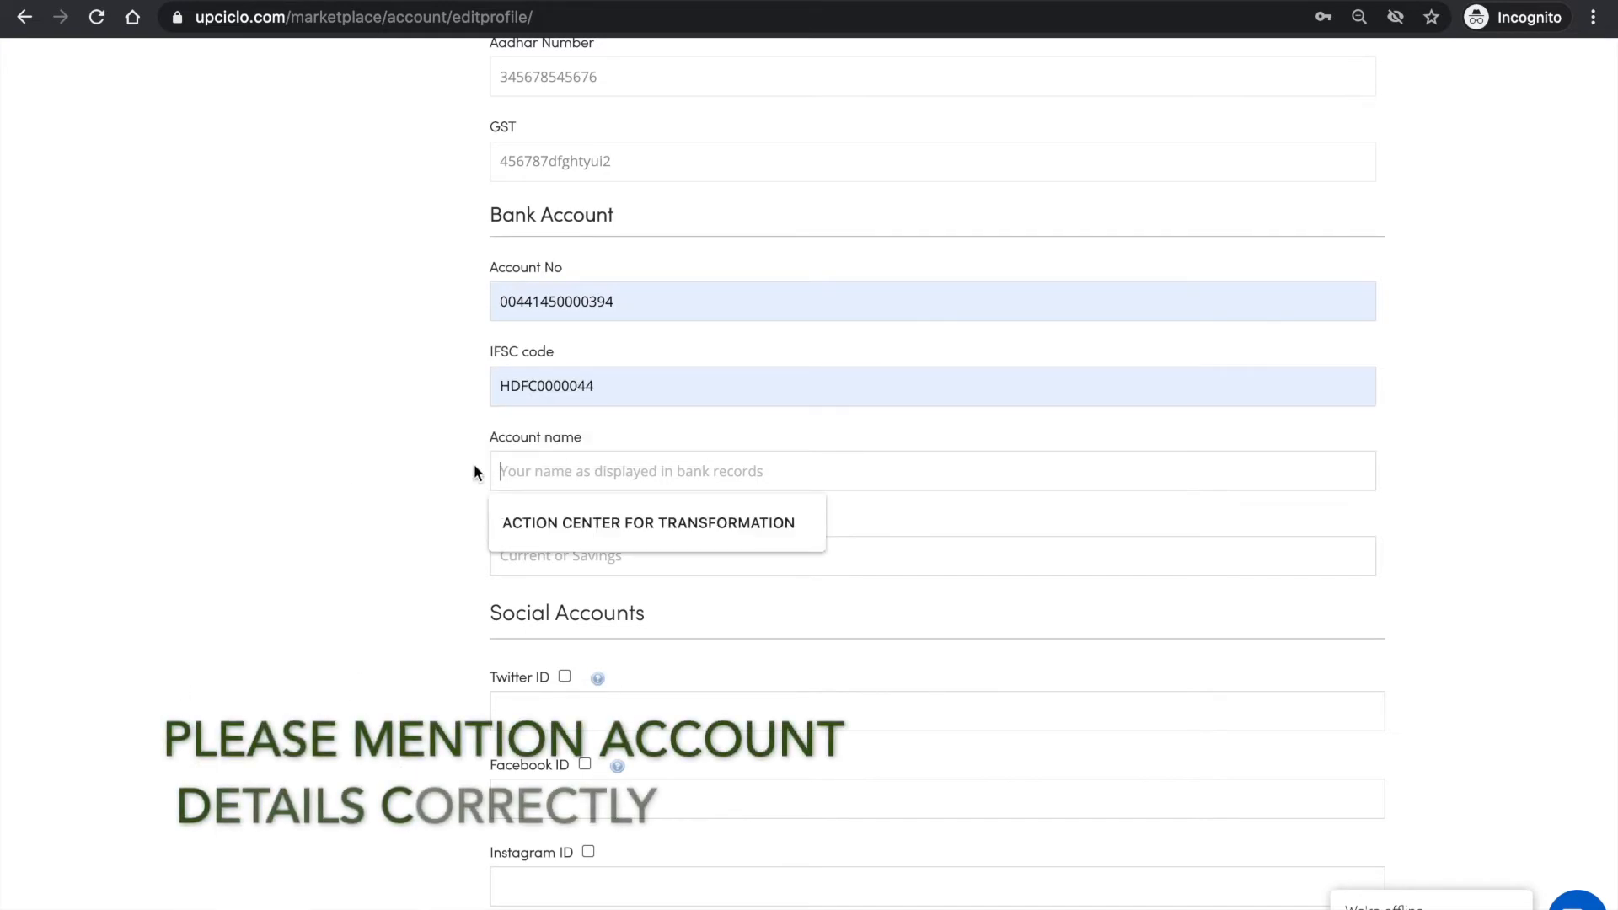
type("test")
key("BackSpace")
type("forupciclo")
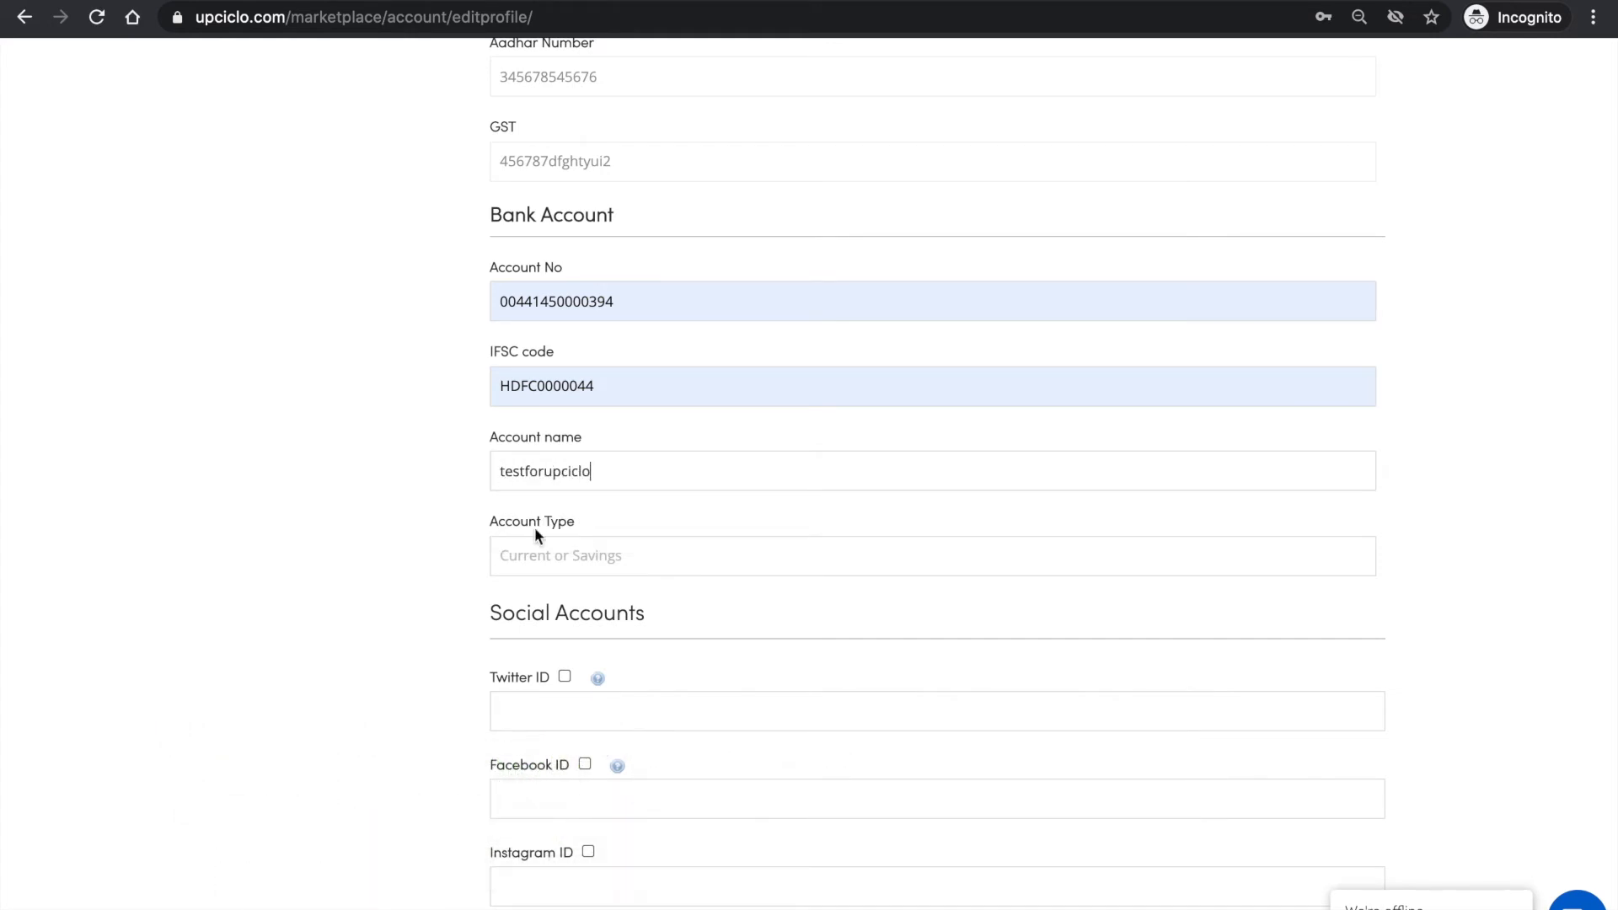
left_click(542, 564)
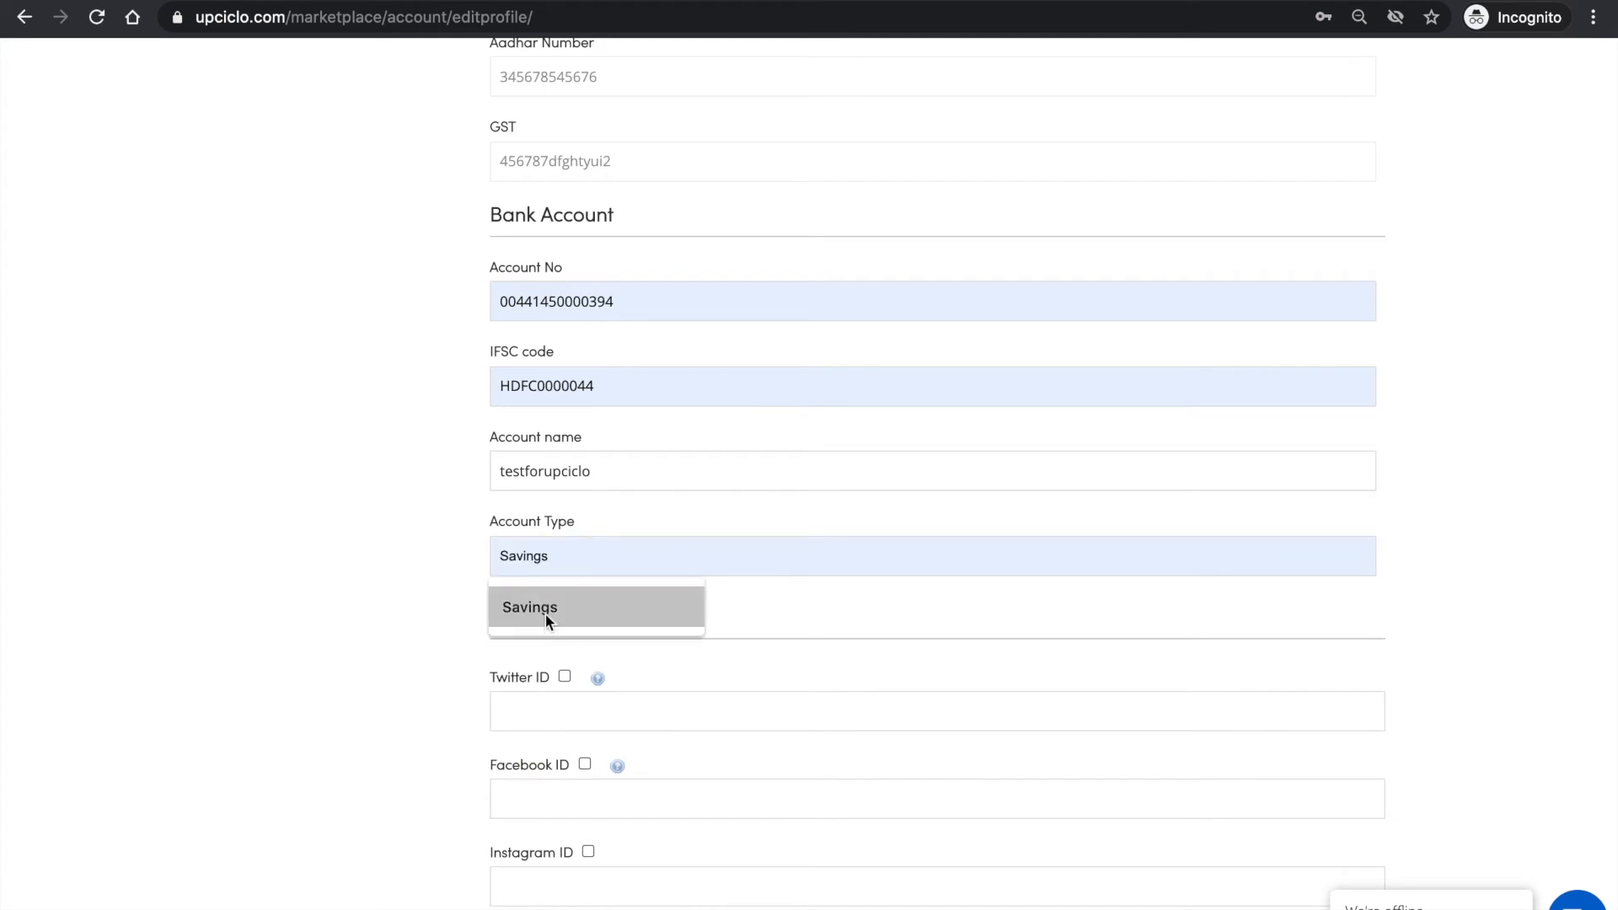
type("Current")
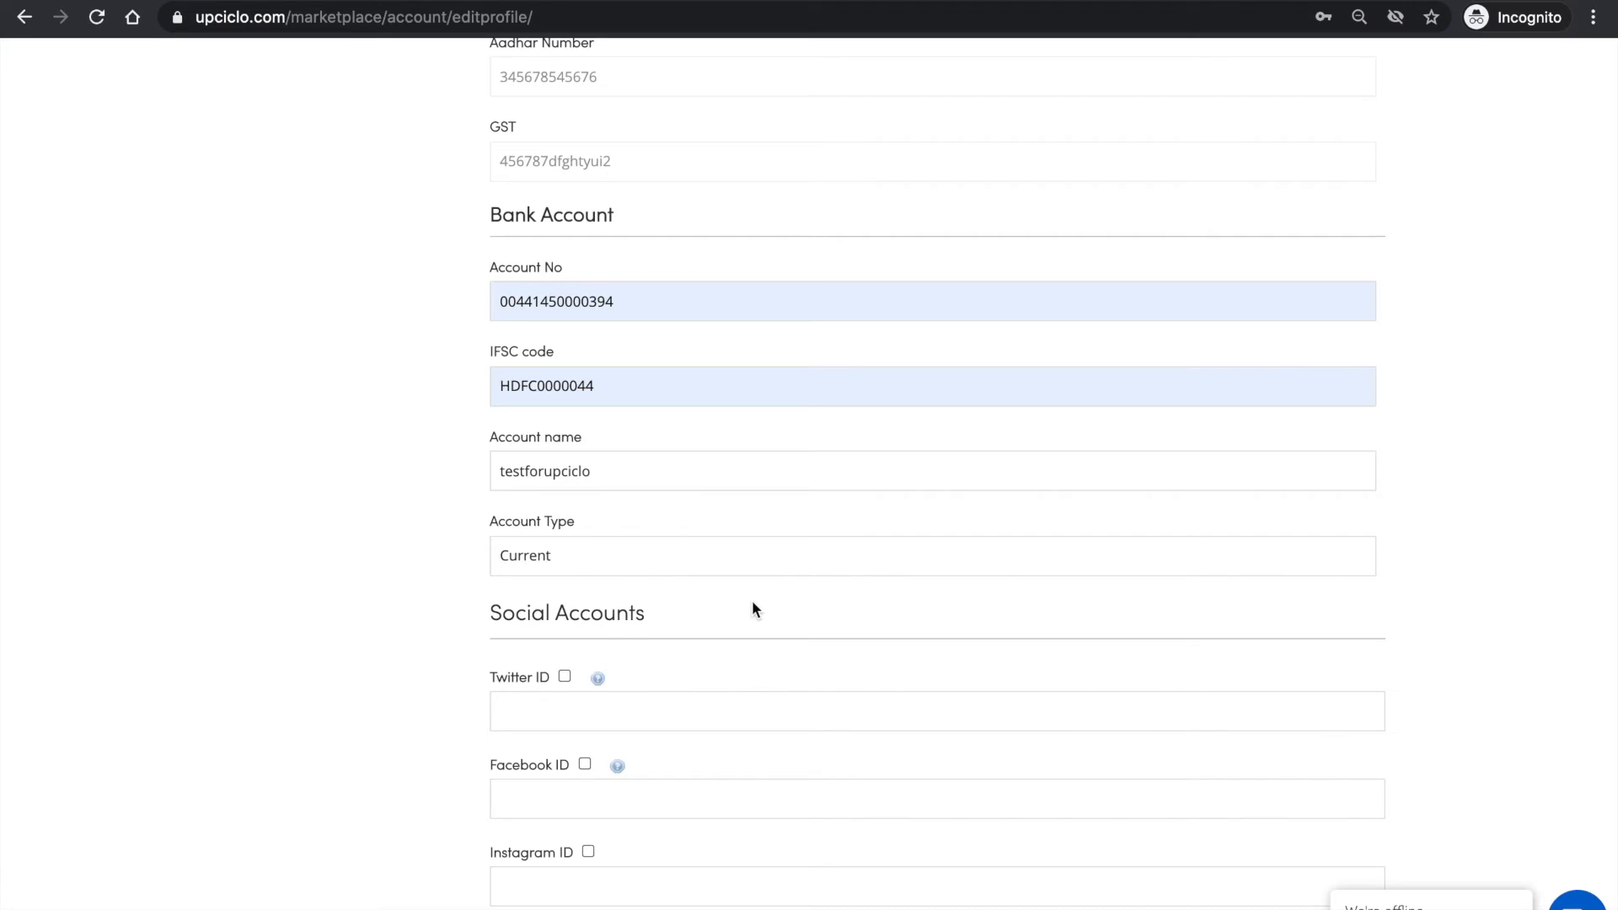
scroll(752, 607, "down", 3)
scroll(752, 600, "down", 2)
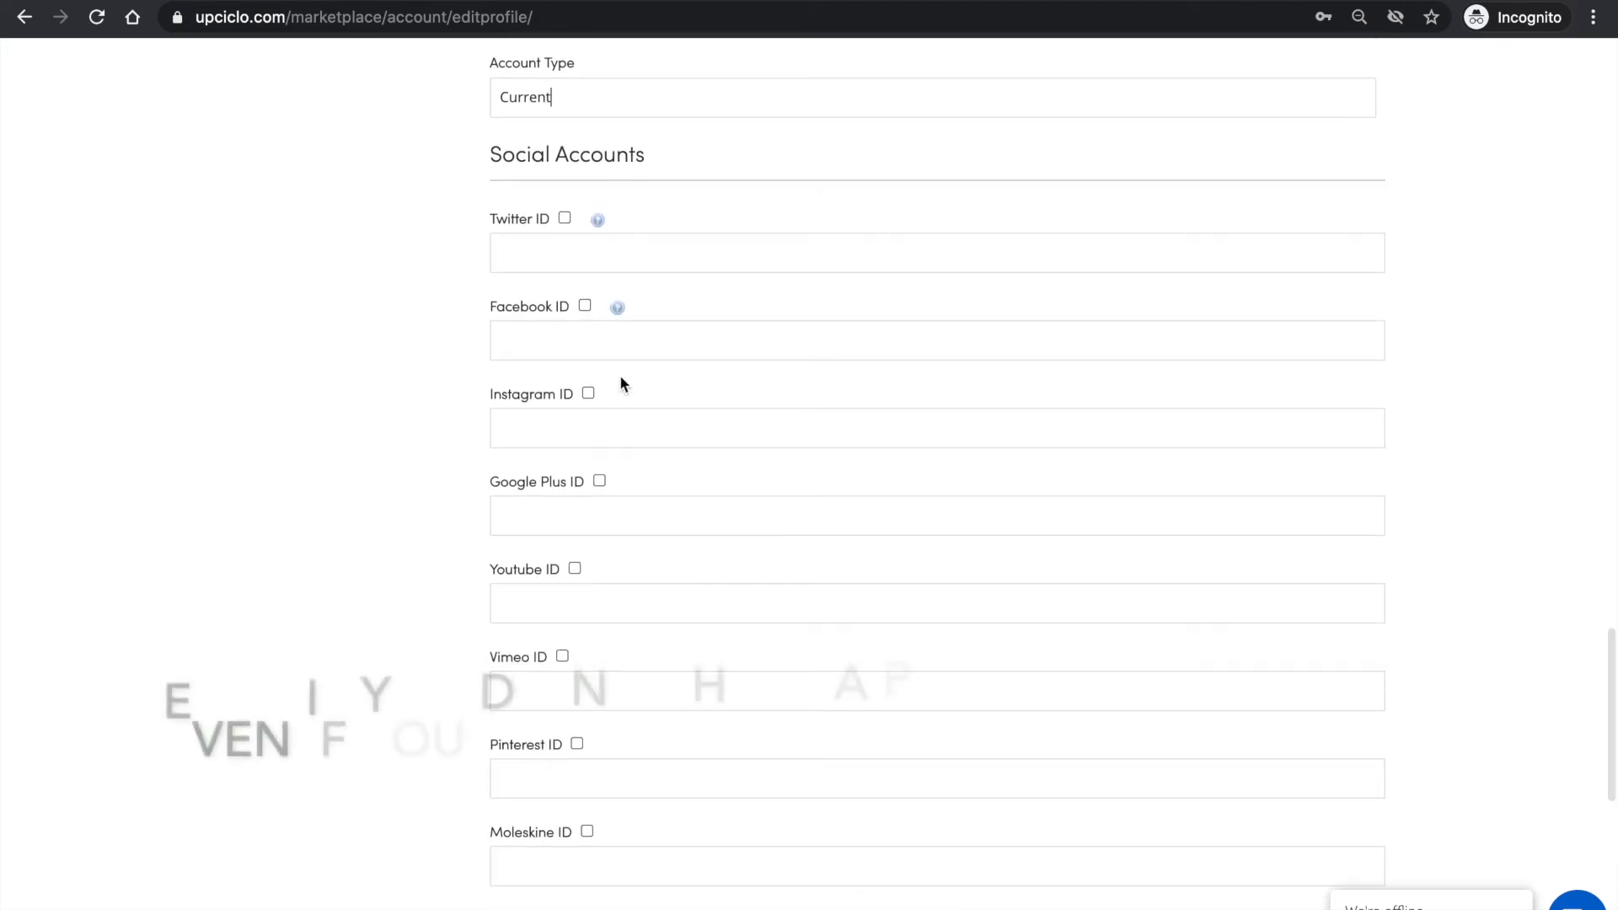
left_click(585, 306)
left_click(581, 340)
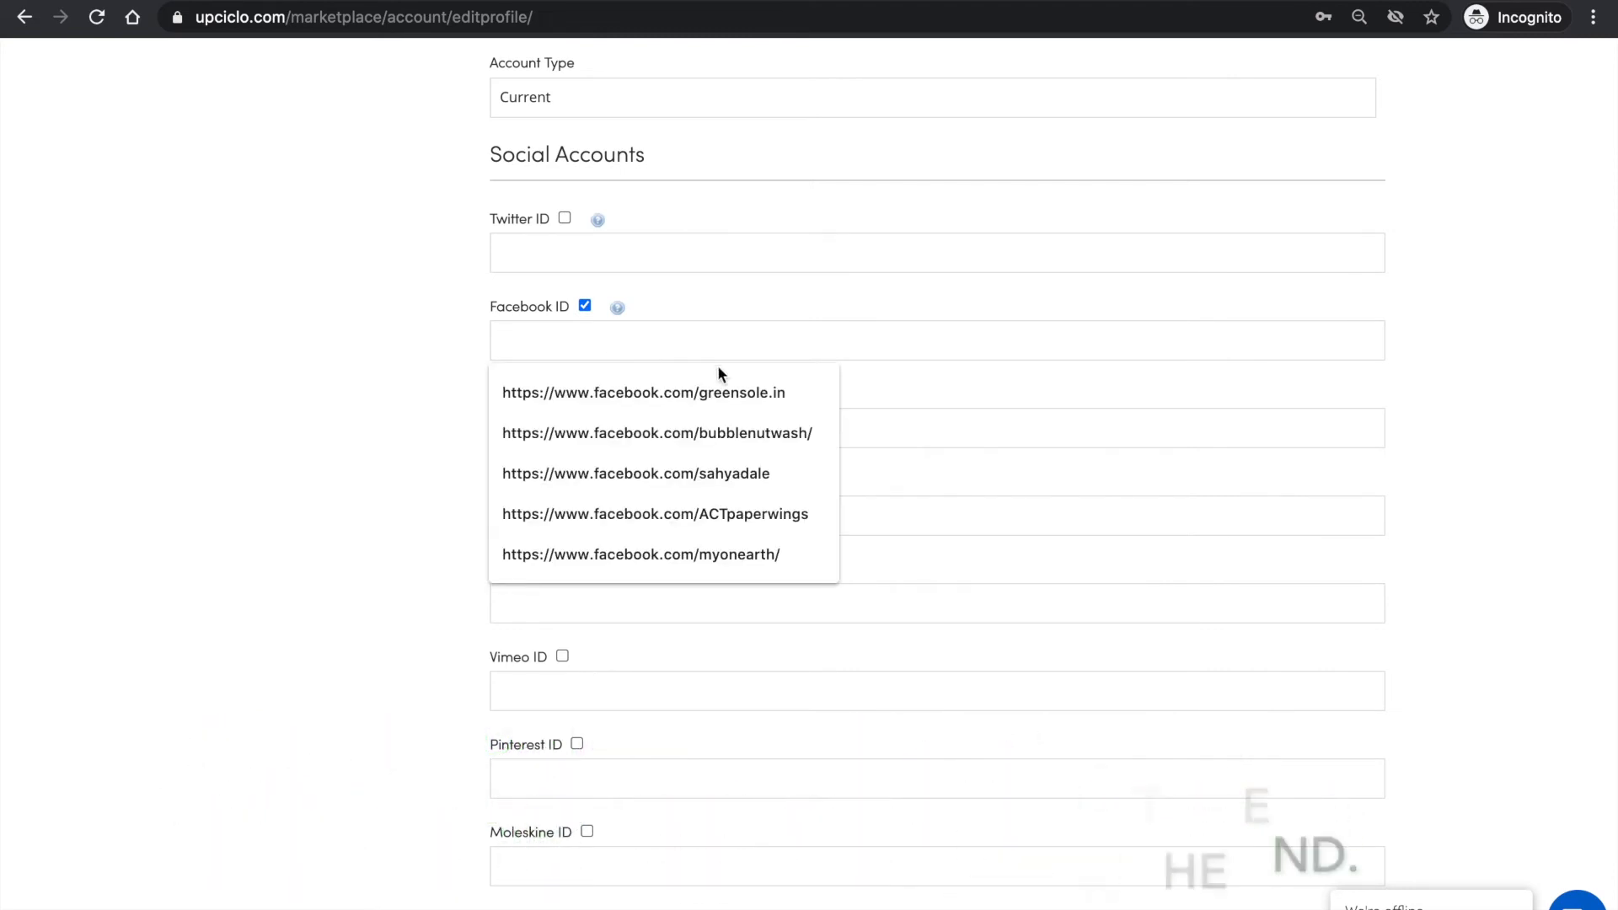
left_click(634, 393)
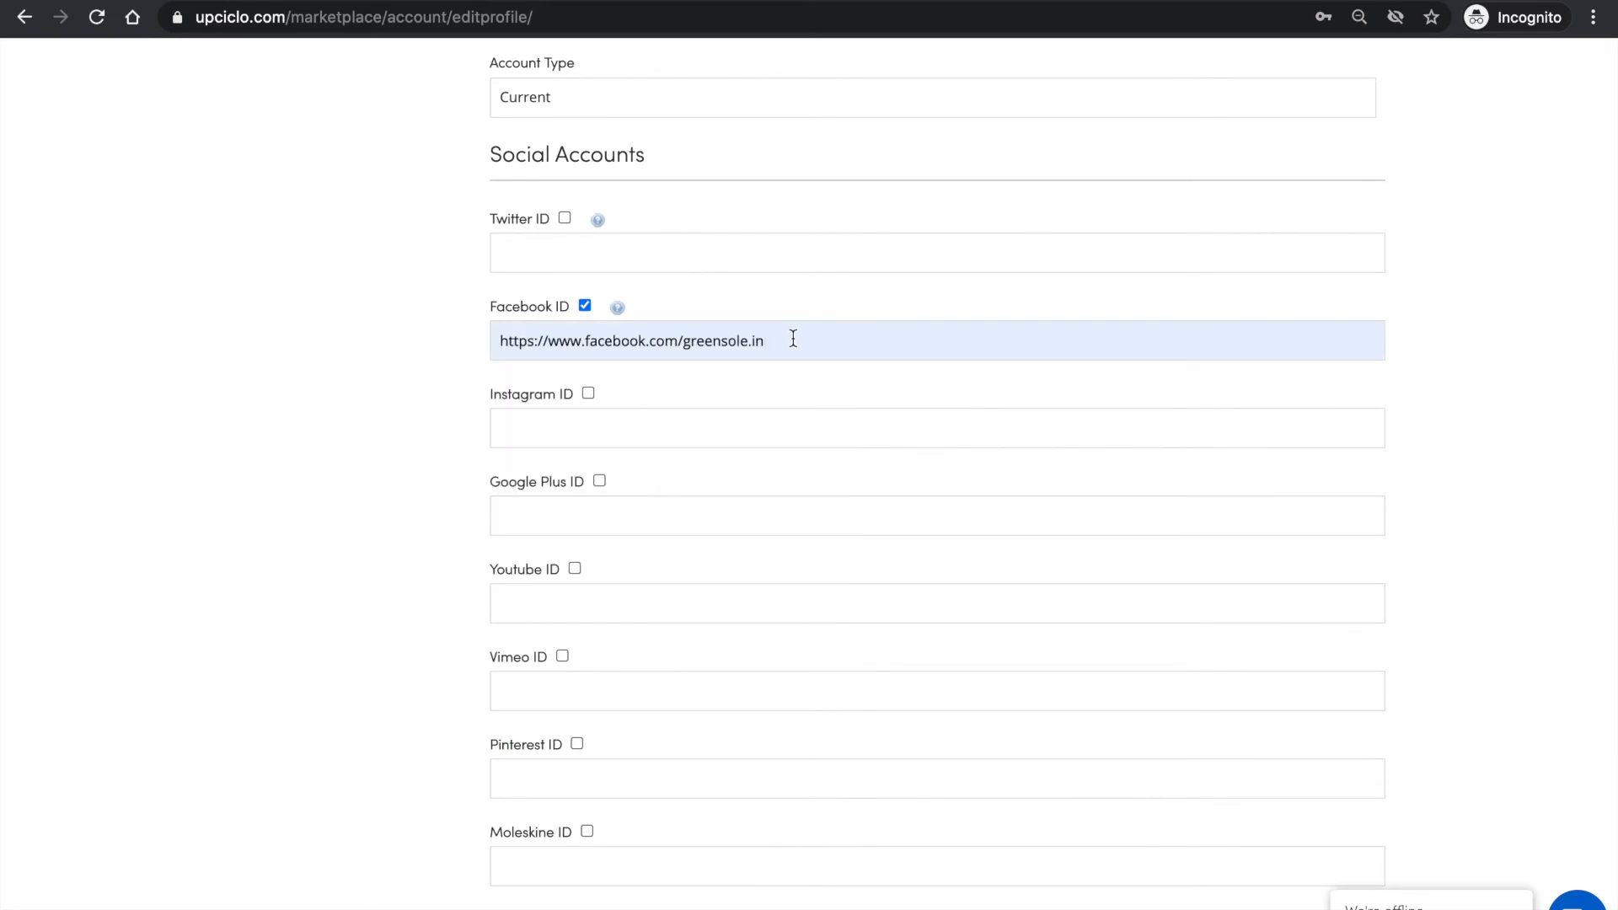
key("BackSpace")
key("BackSpace")
key("BackSpace")
key("BackSpace")
key("BackSpace")
key("BackSpace")
key("BackSpace")
key("BackSpace")
key("BackSpace")
key("BackSpace")
key("BackSpace")
key("BackSpace")
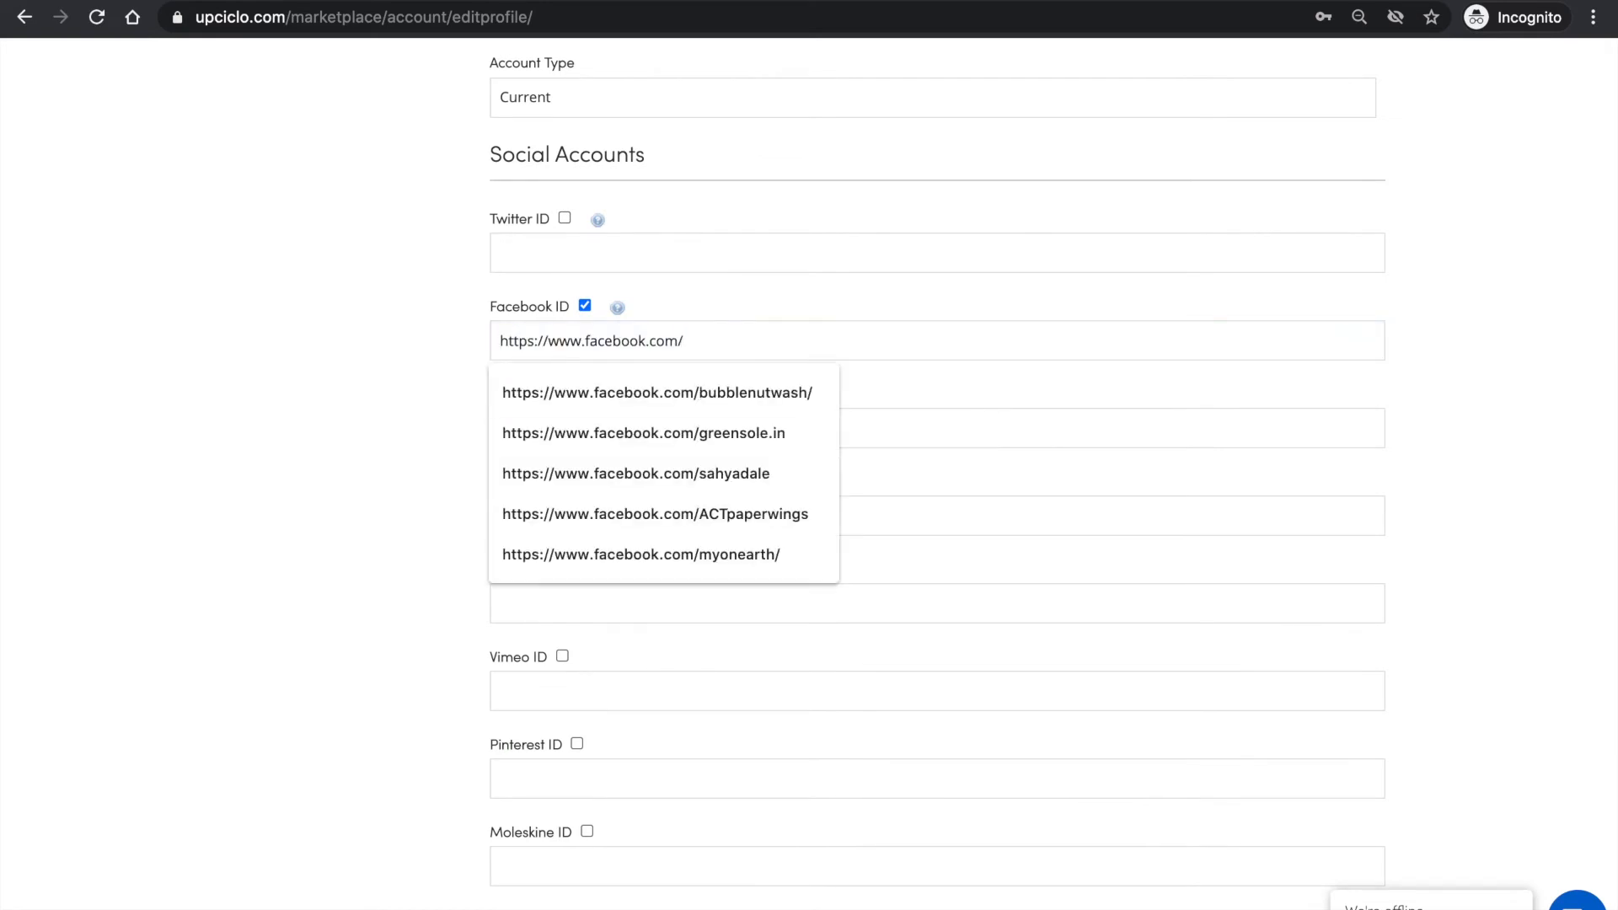
type("testfirupciclo")
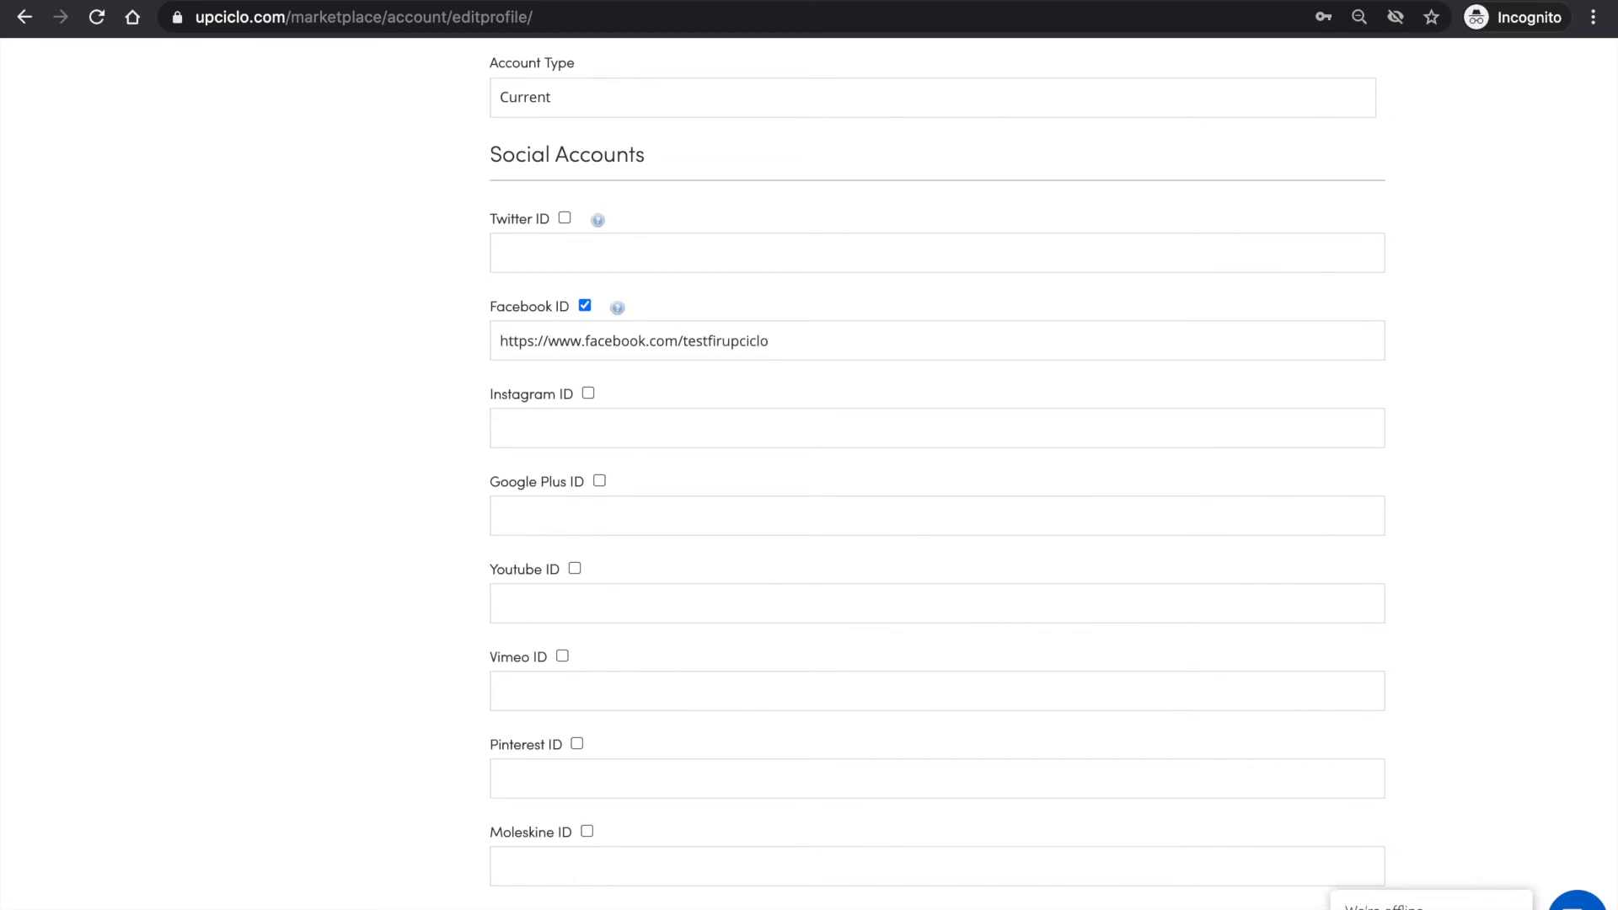
left_click(726, 341)
key("BackSpace")
key("BackSpace")
type("or")
- Save the seller profile with the other social accounts and payment details left empty, and check the saved logo, description and return policy
scroll(757, 563, "down", 4)
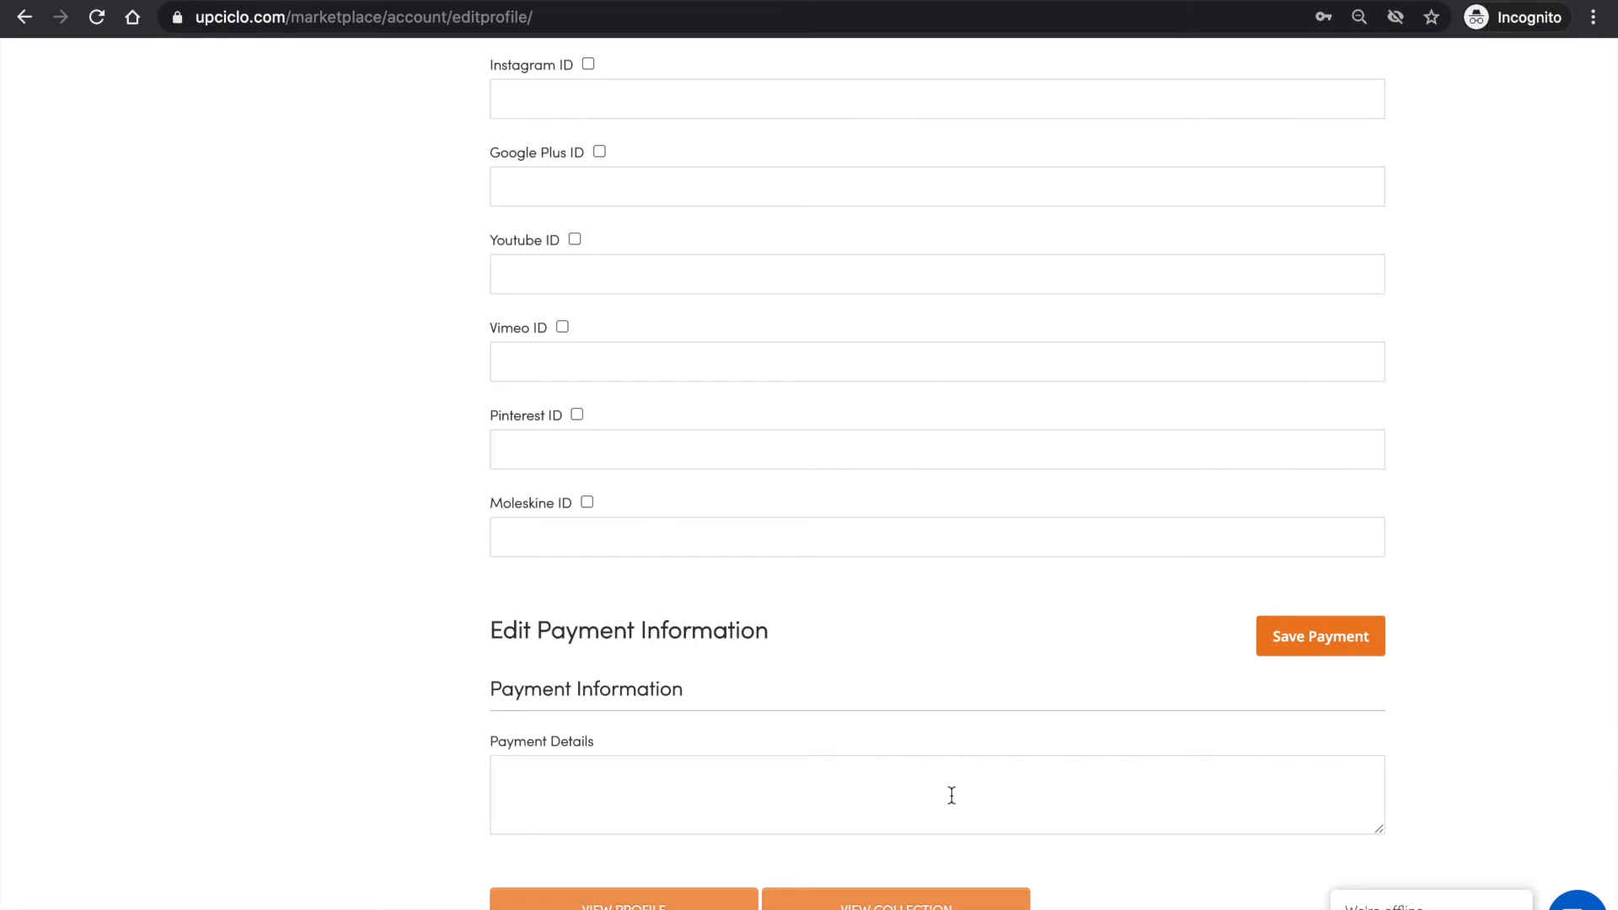
scroll(1050, 784, "up", 1)
scroll(1049, 785, "down", 1)
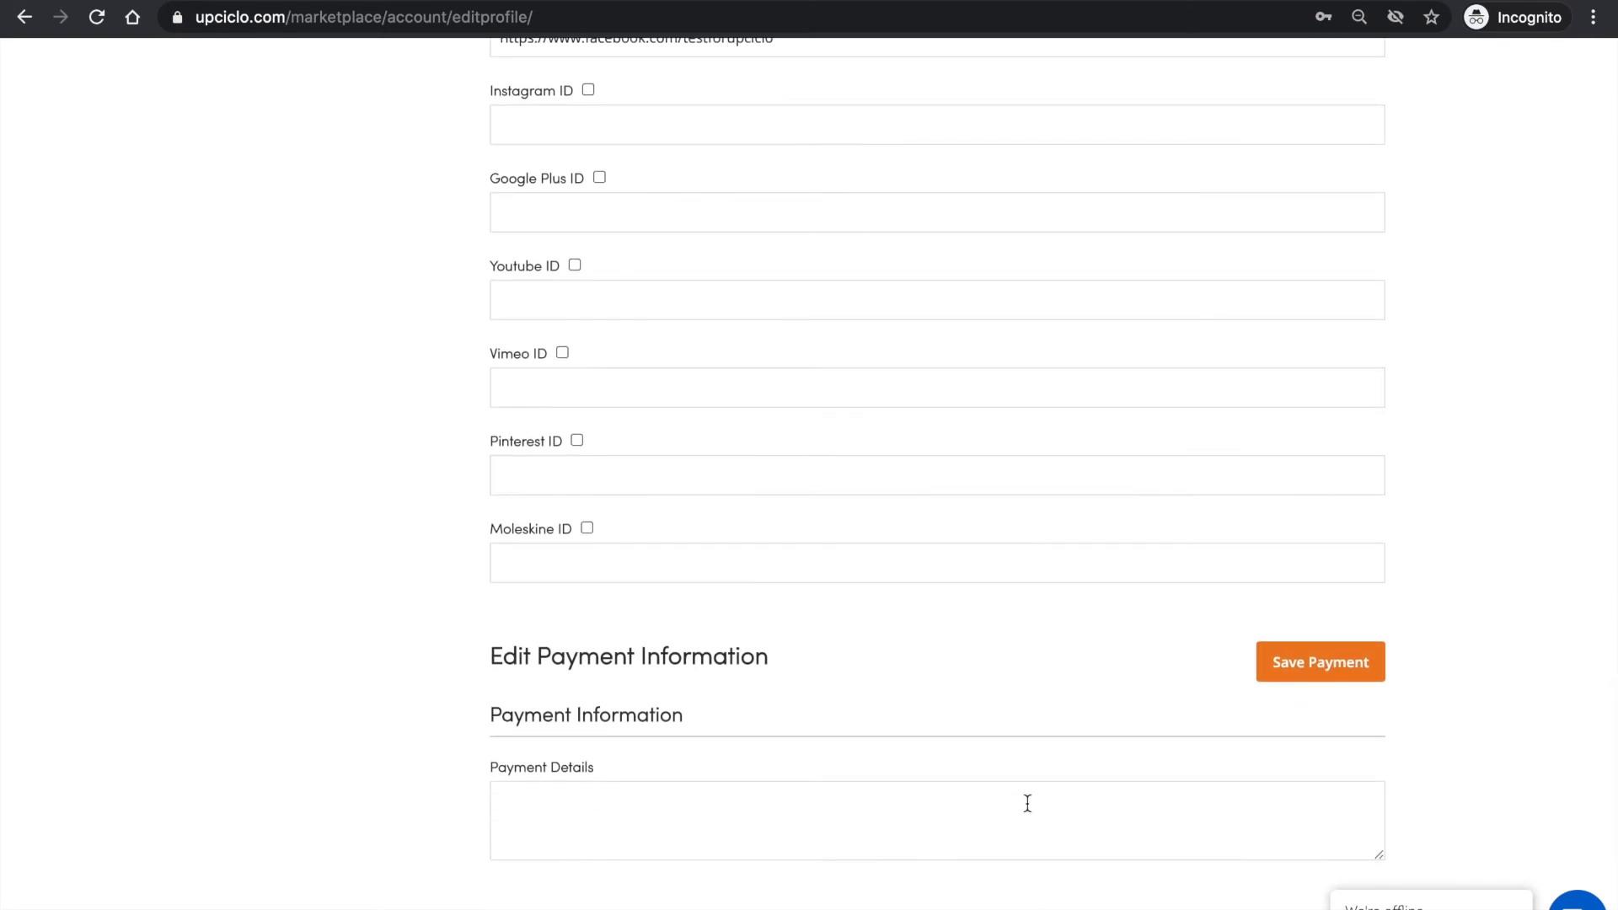
scroll(1029, 802, "up", 8)
scroll(1029, 802, "up", 15)
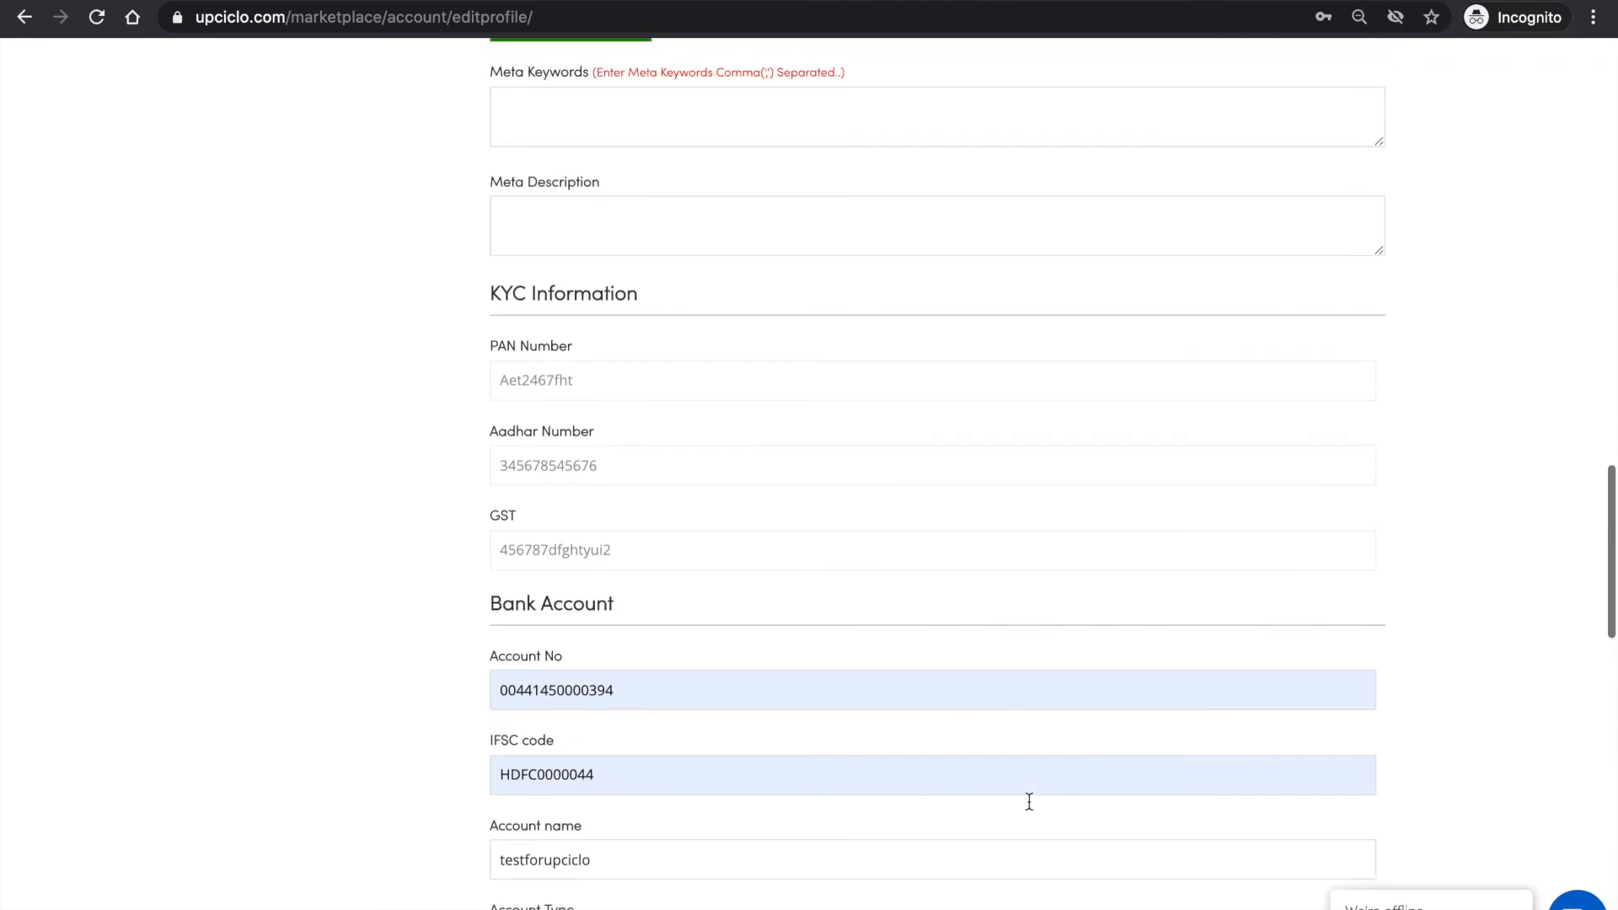
scroll(1029, 802, "up", 15)
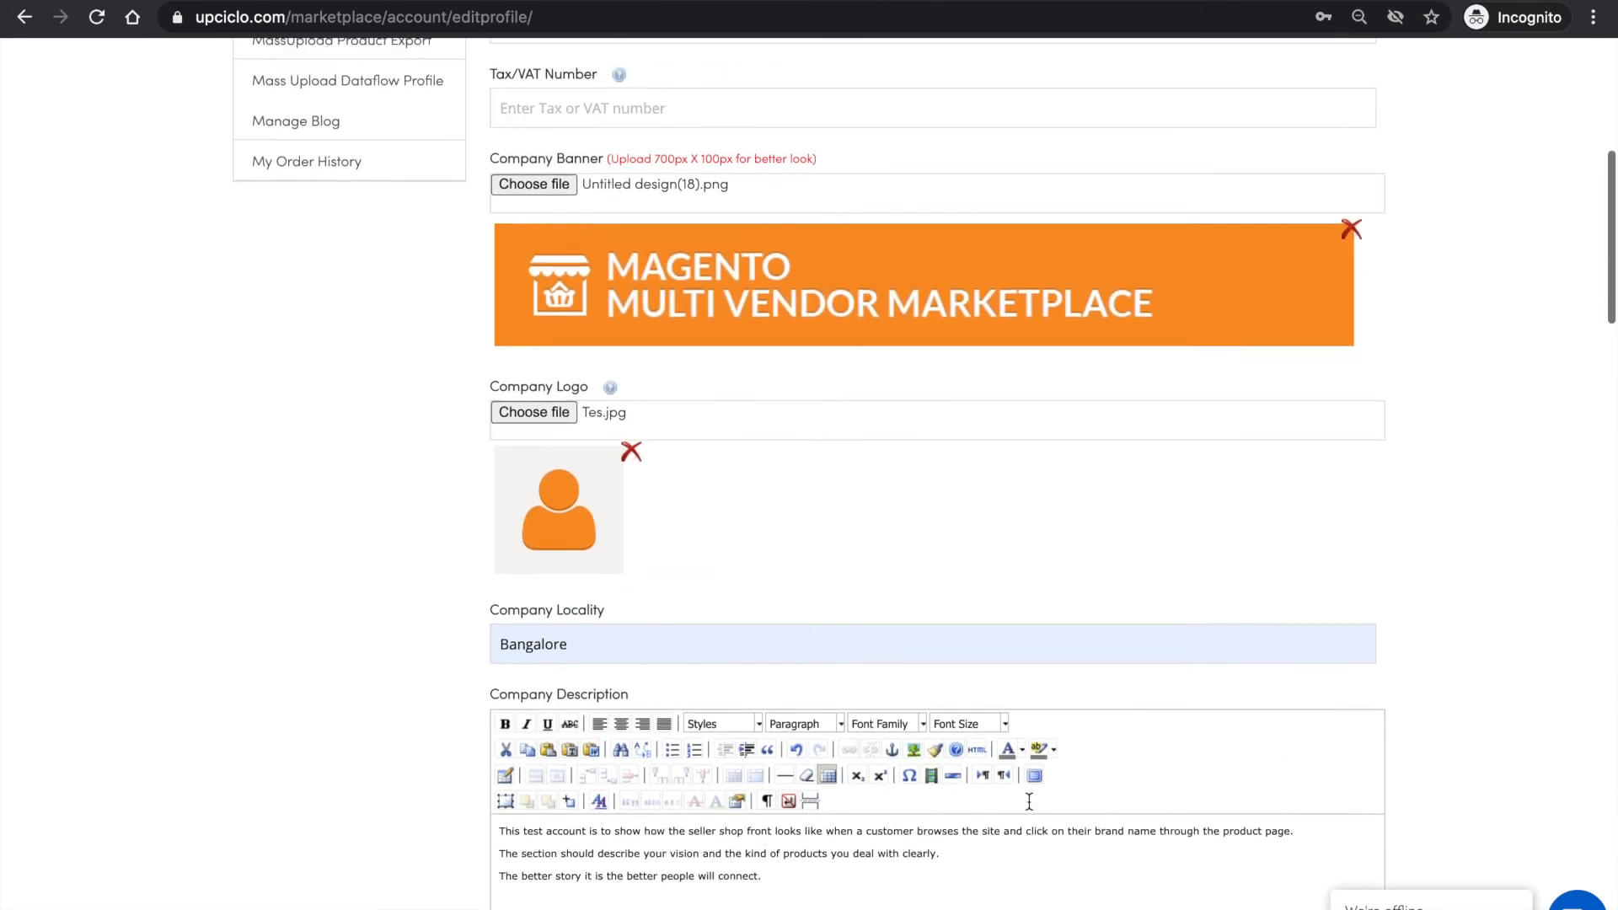
left_click(1345, 384)
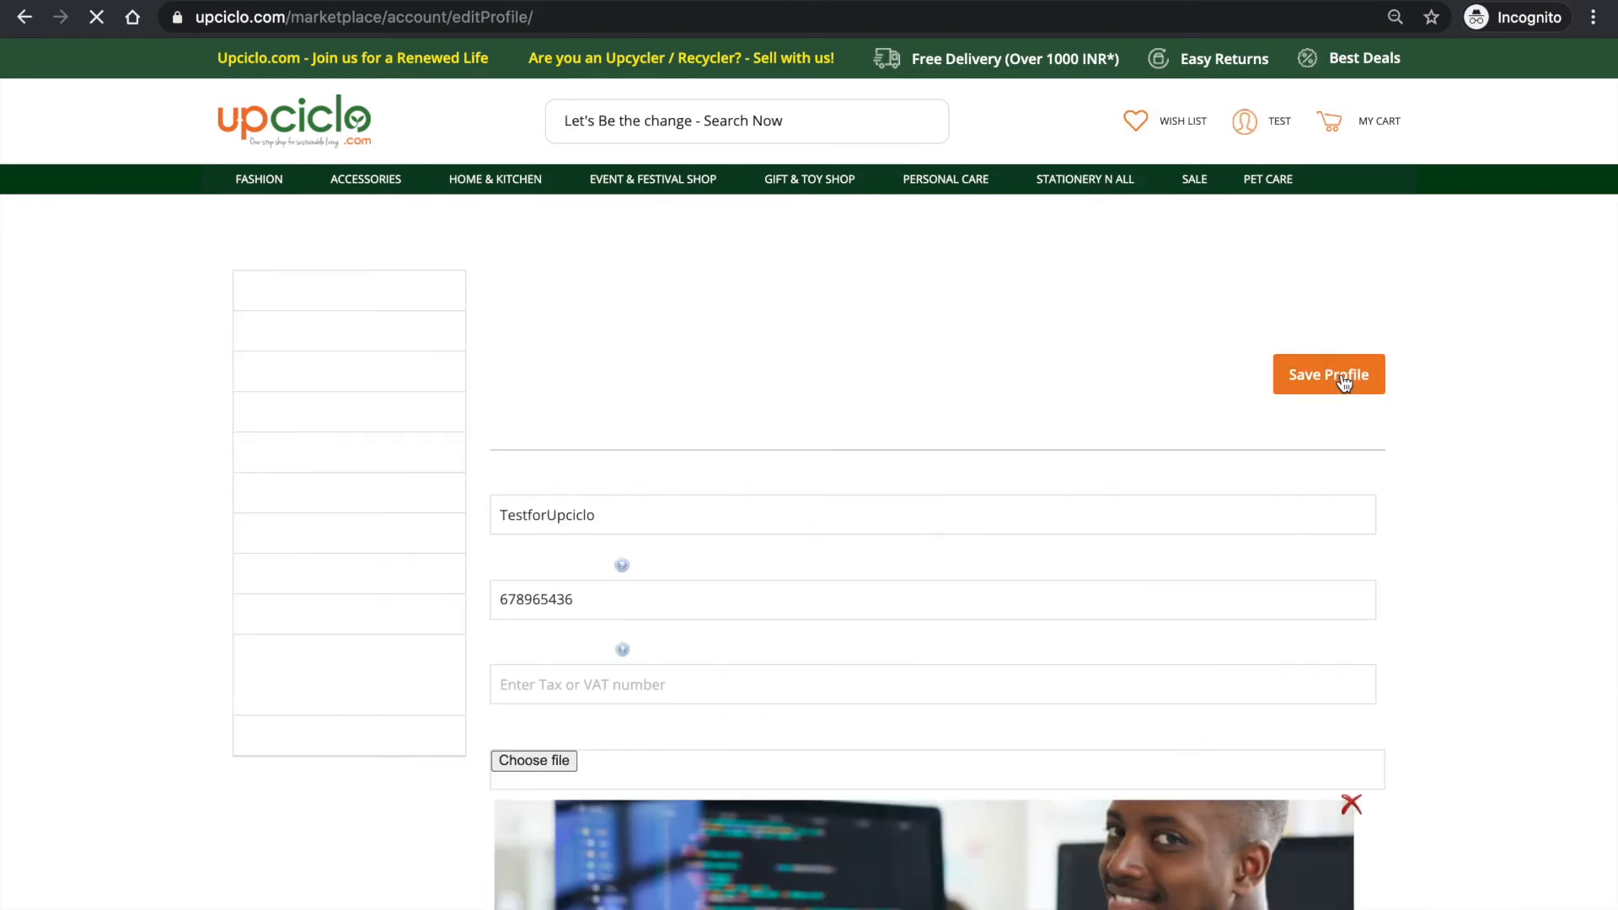
scroll(1106, 559, "down", 8)
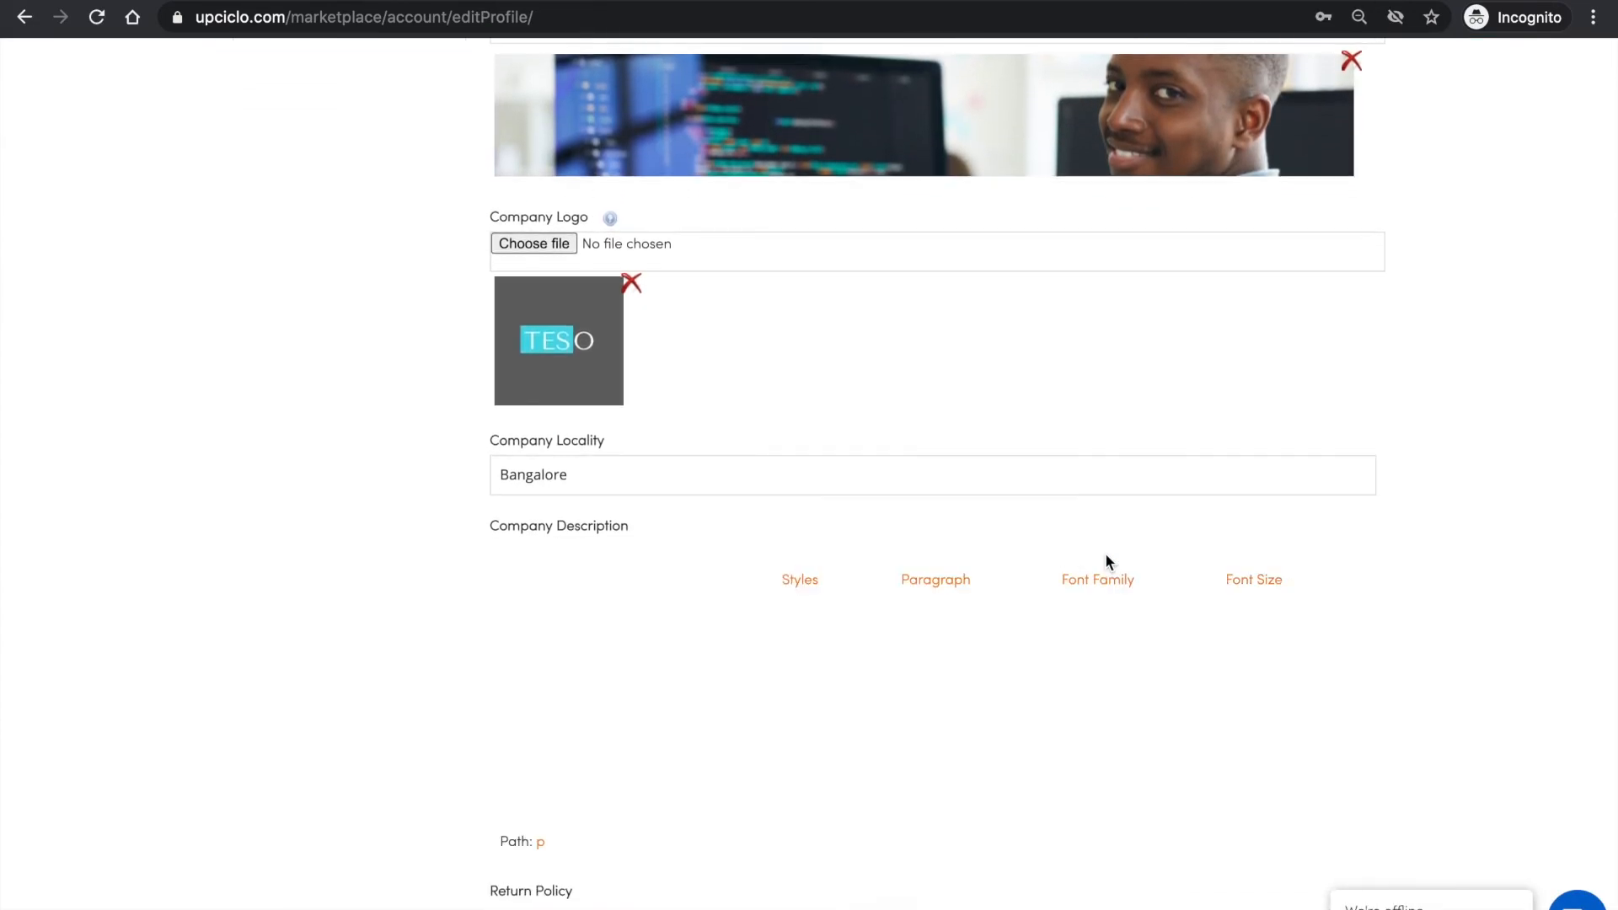
scroll(1105, 561, "down", 4)
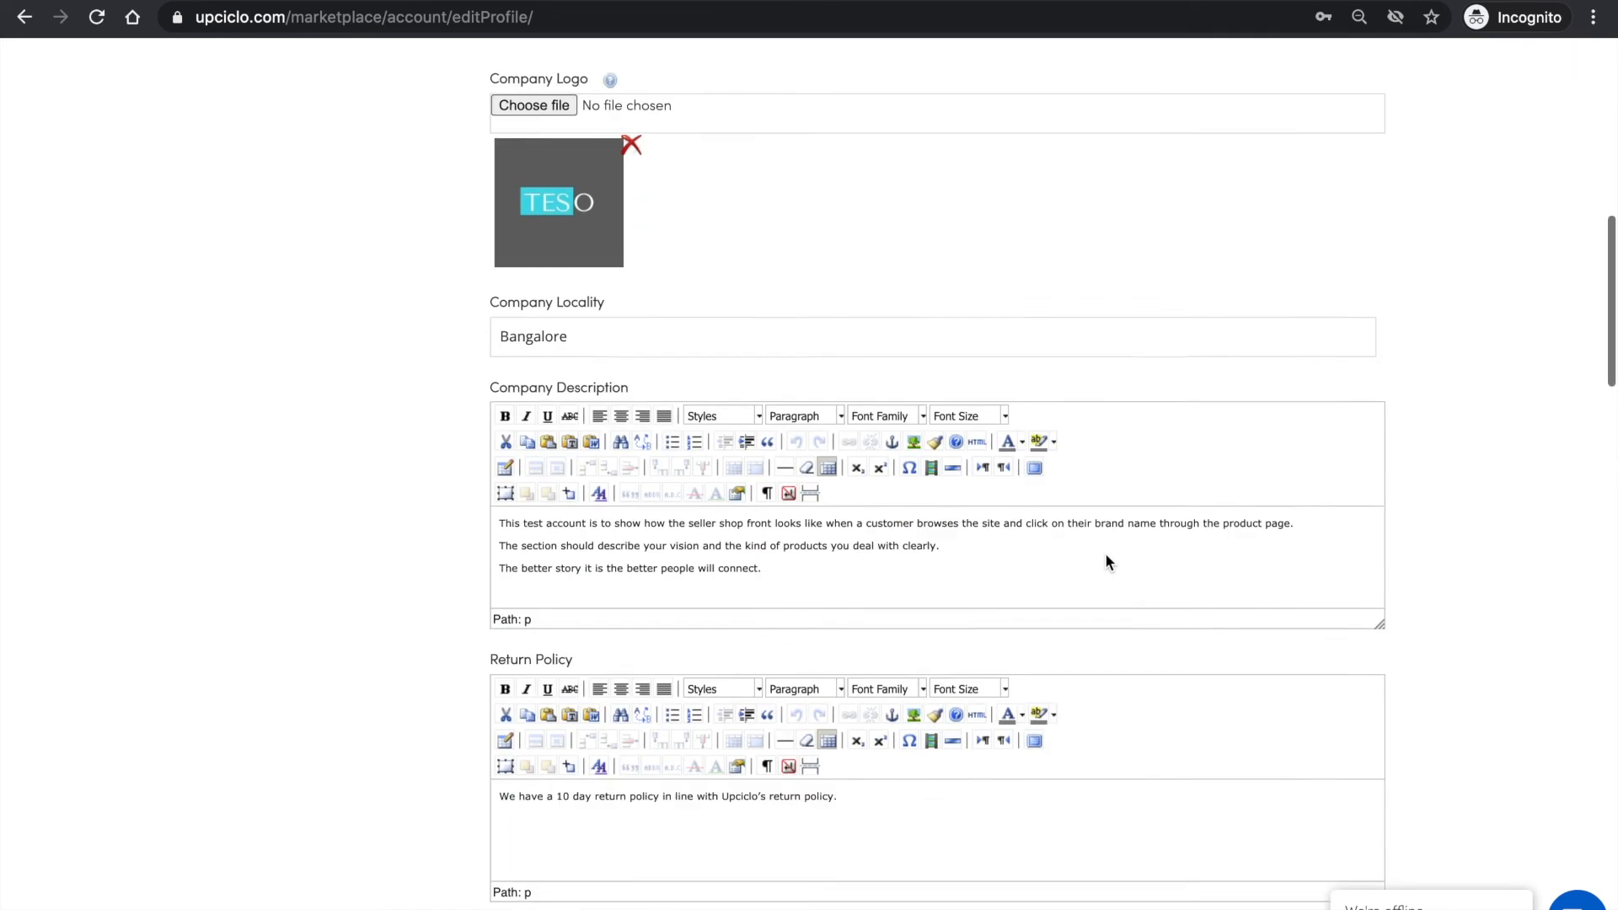
scroll(1109, 563, "up", 13)
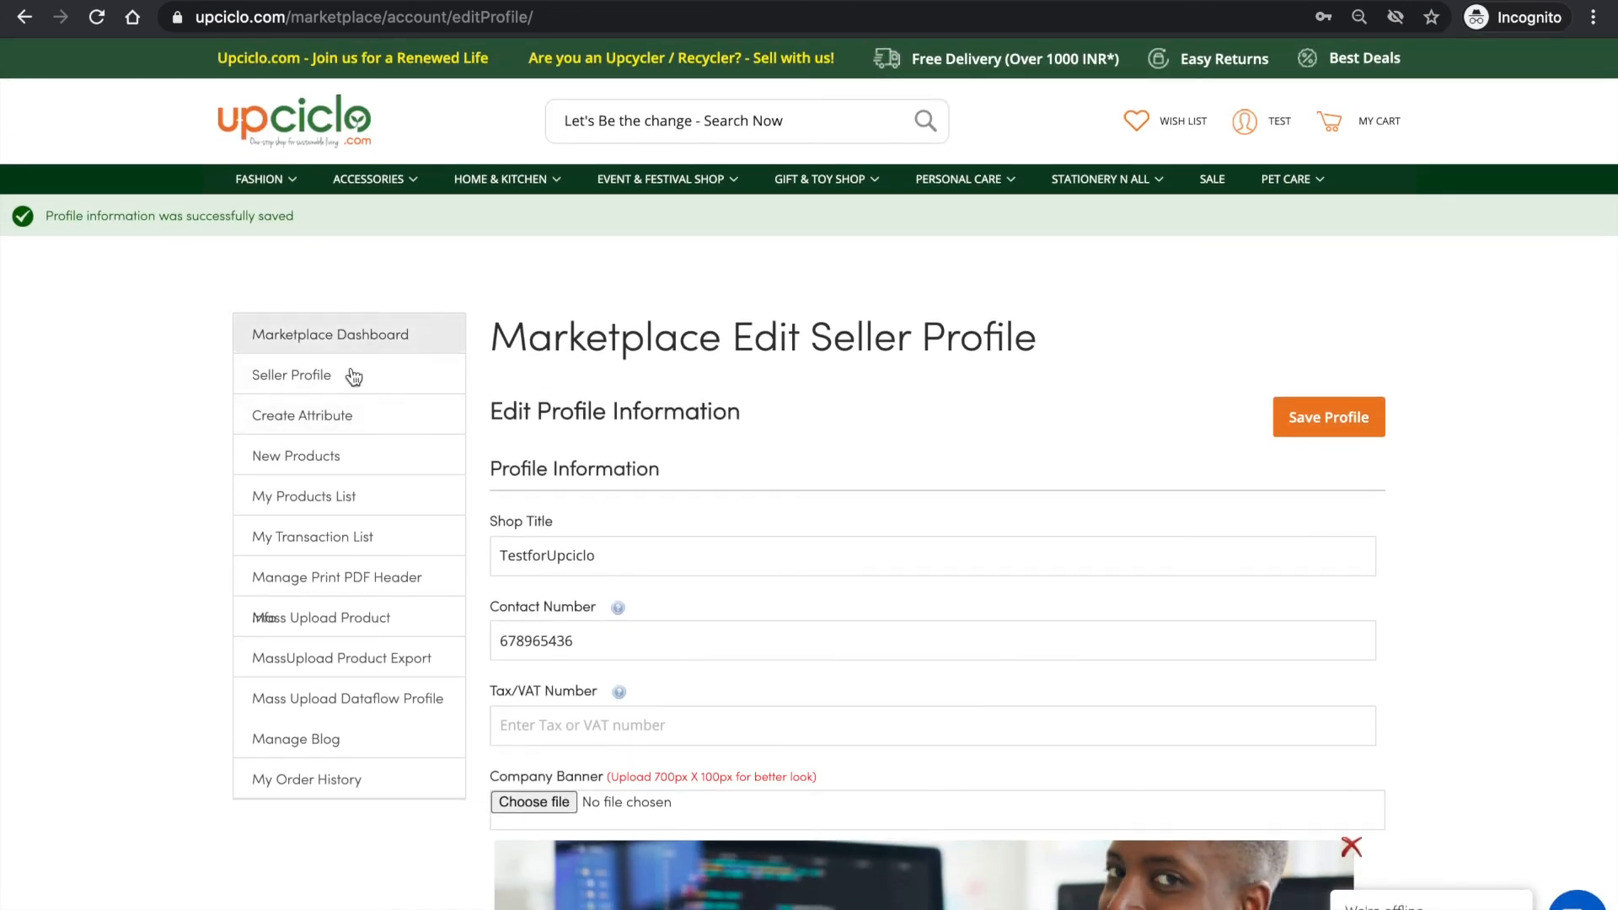
- Open the approved recycled paper diary from the seller's product list and visit the TestforUpciclo shop from its product page
left_click(354, 505)
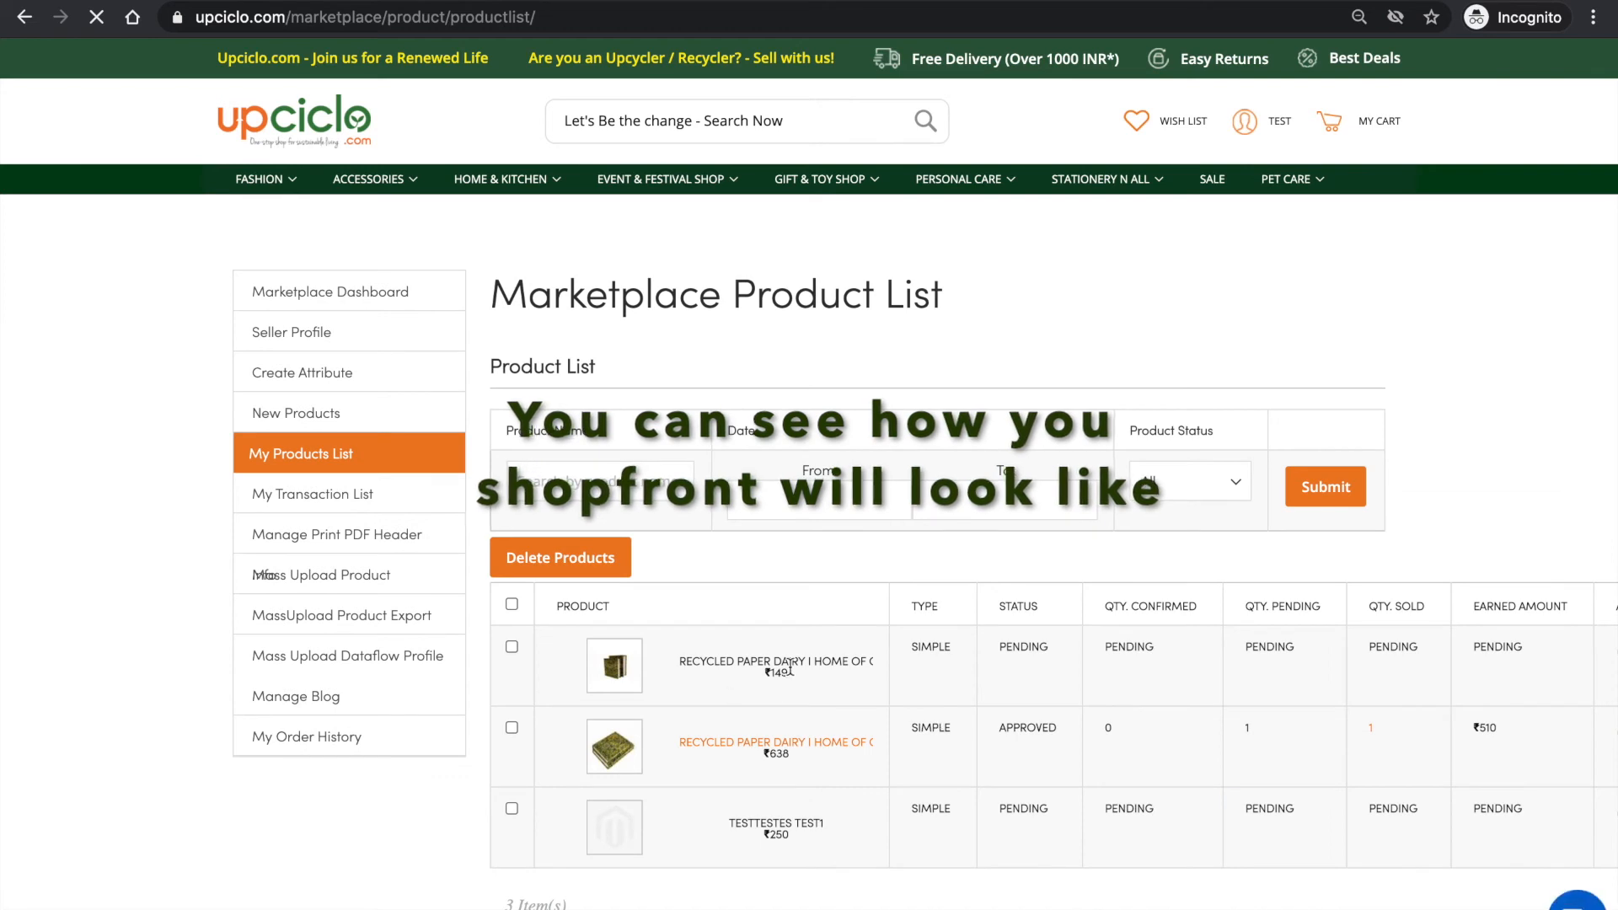
left_click(775, 745)
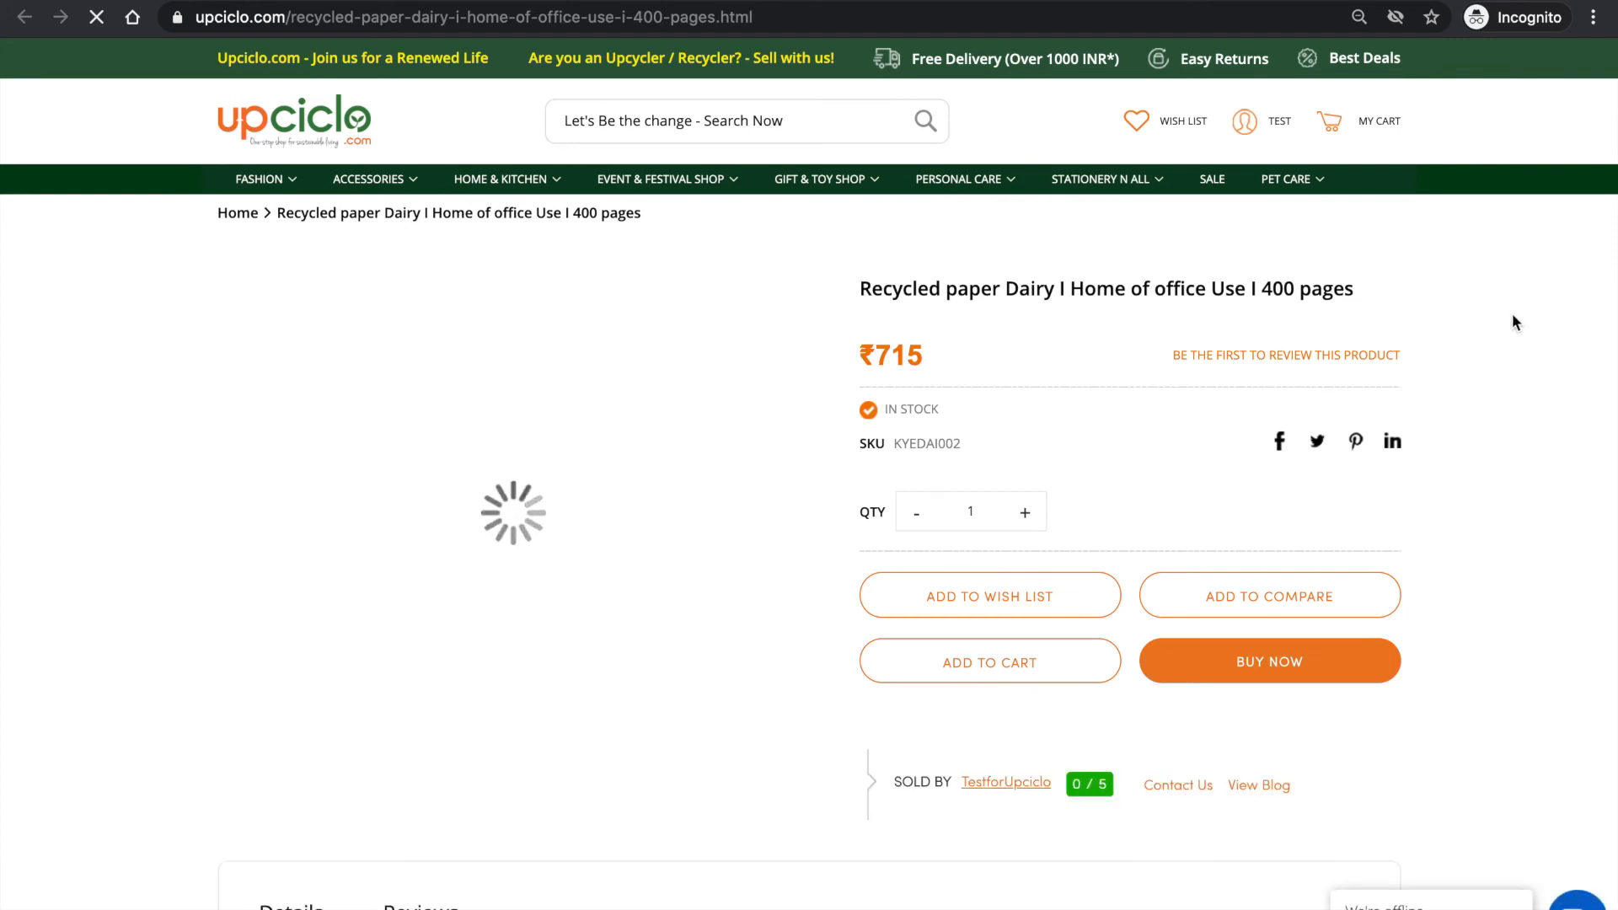
scroll(1512, 314, "down", 2)
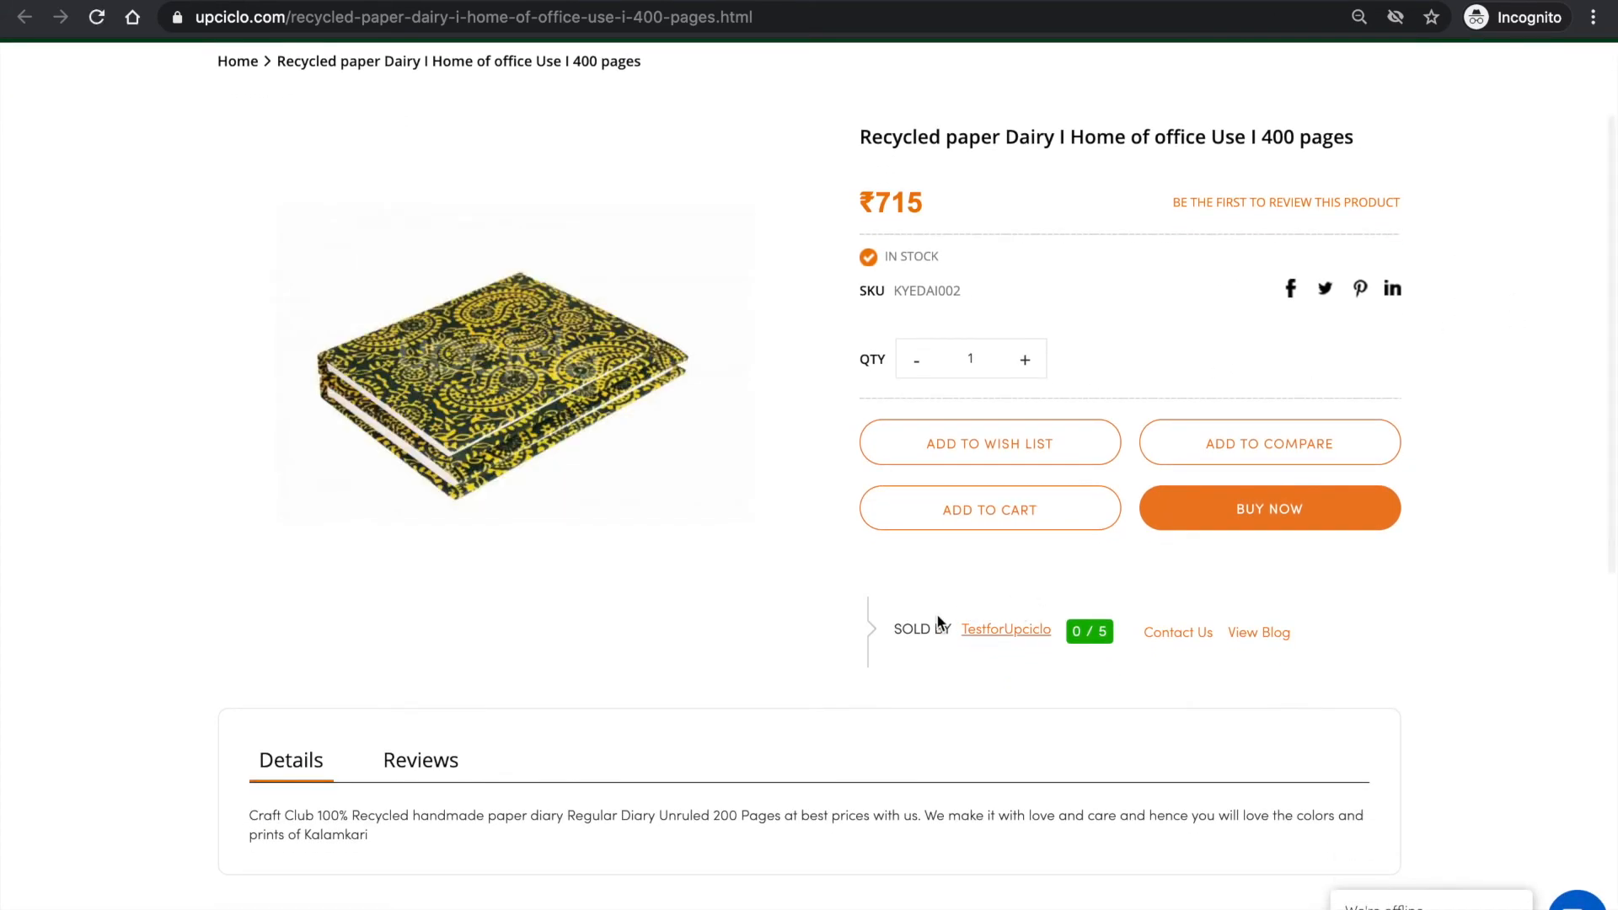
left_click(1002, 634)
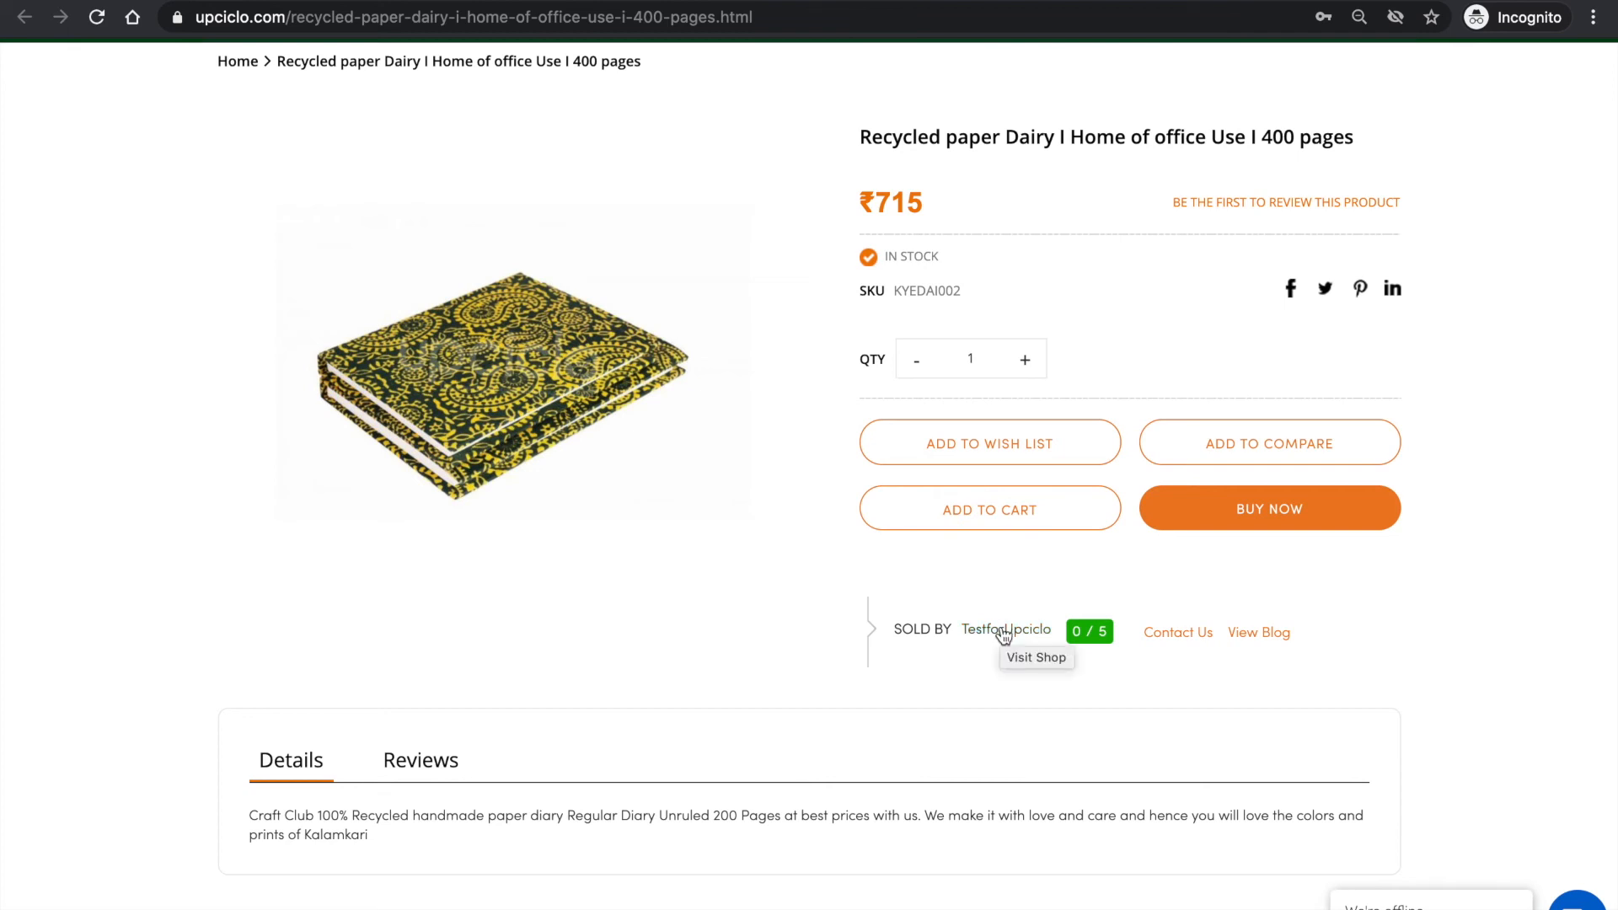
left_click(1003, 635)
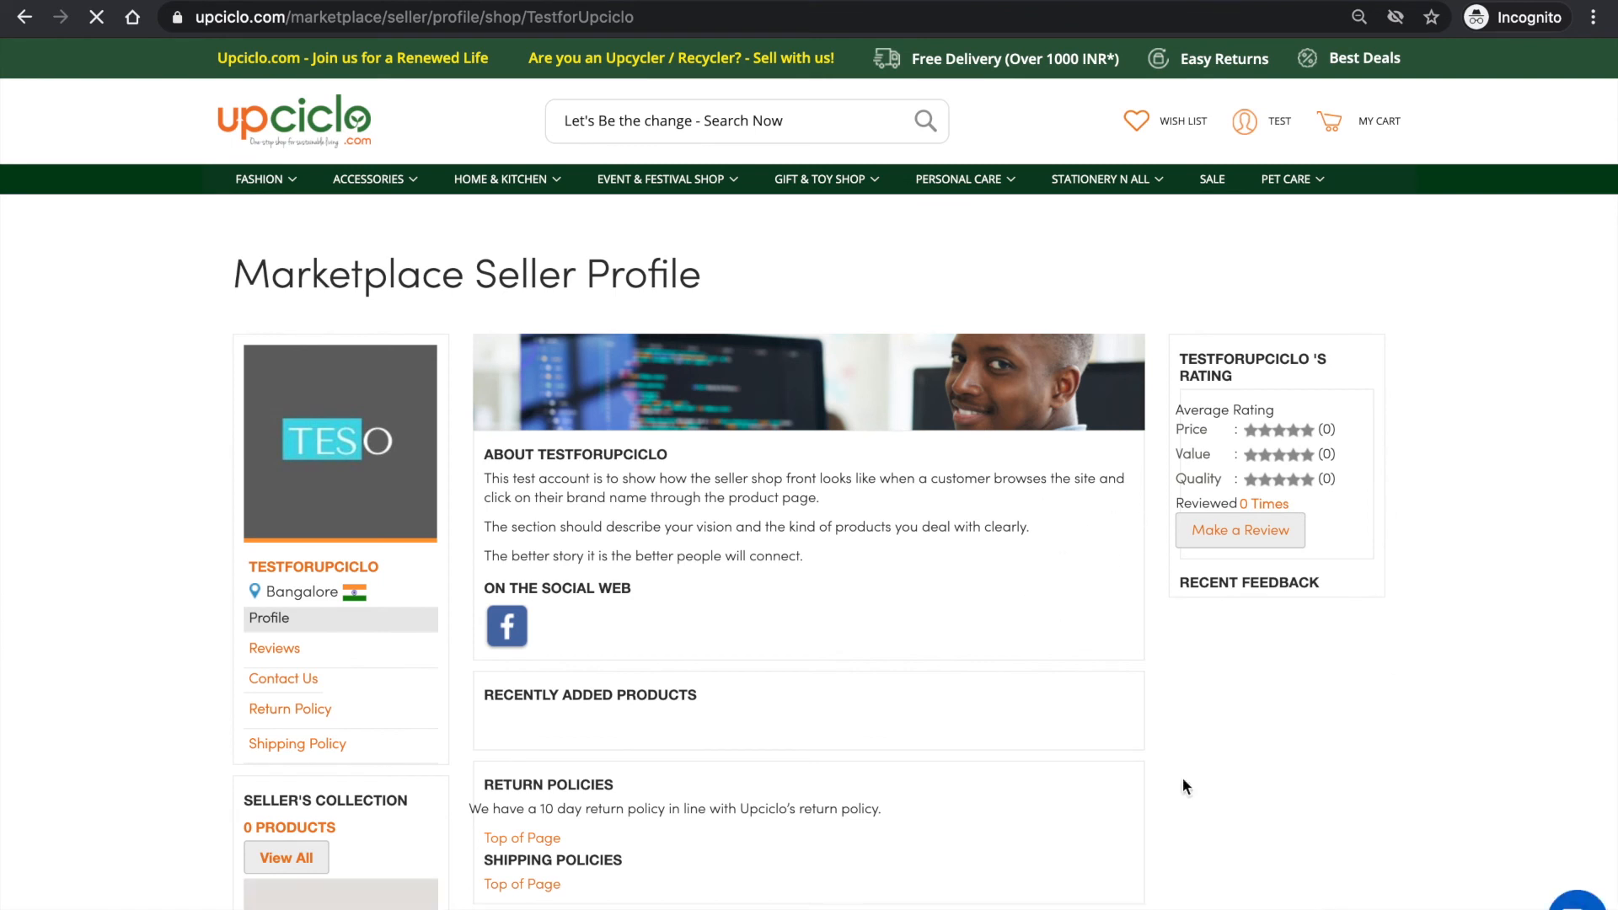
- Examine the shopfront's banner, logo, about text, social link, return and shipping policies, rating and location map
scroll(1272, 664, "down", 1)
scroll(1272, 665, "down", 3)
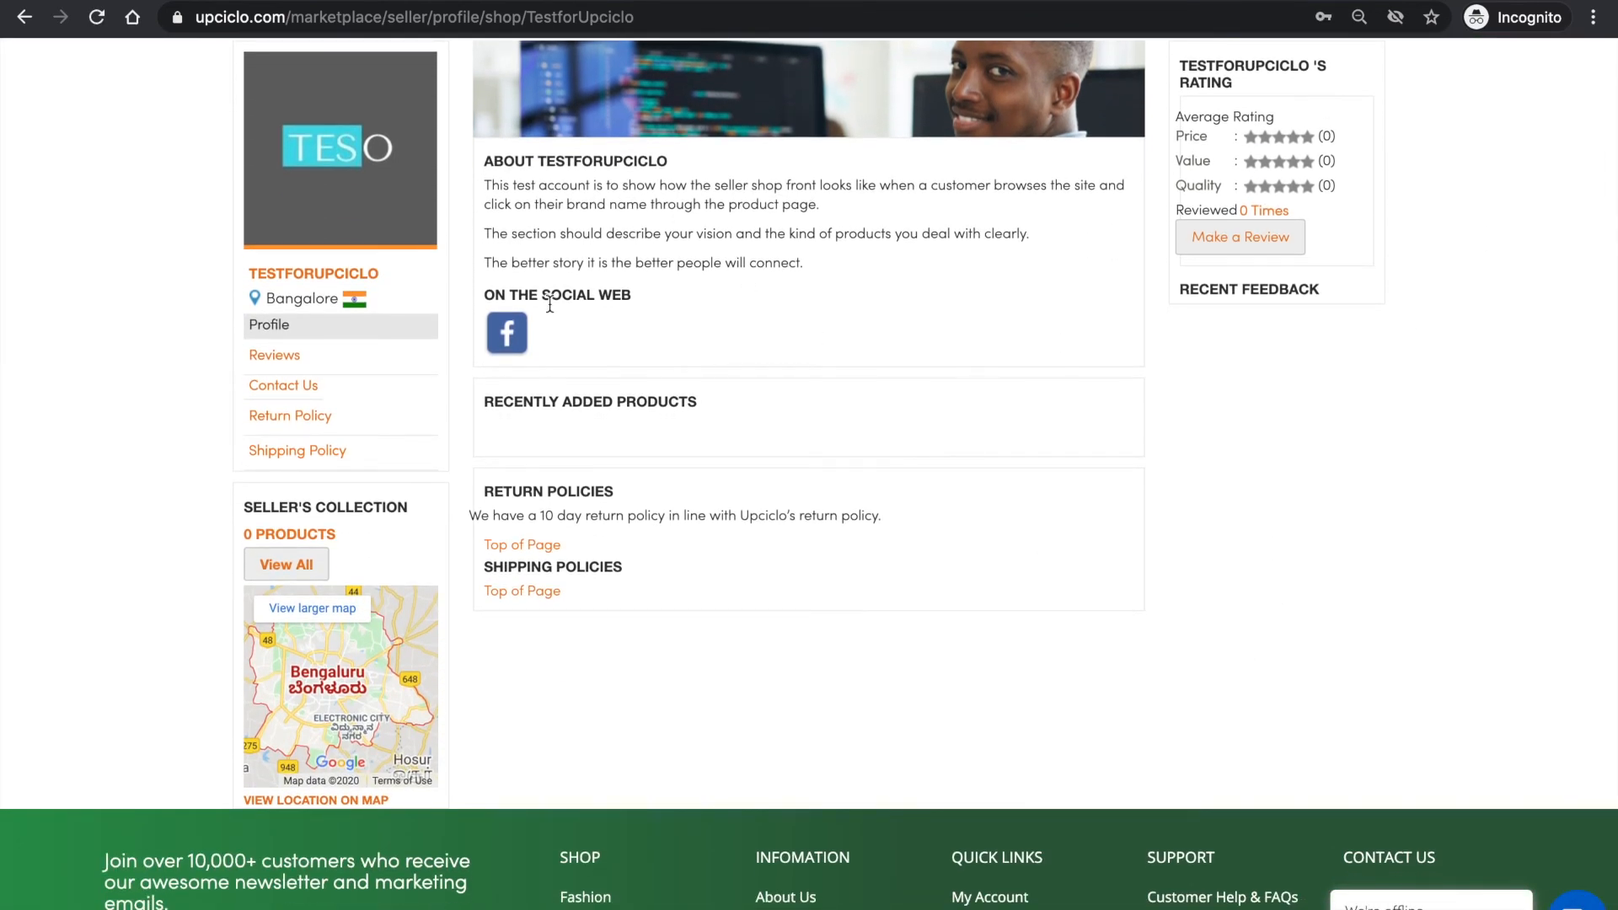
scroll(775, 339, "up", 3)
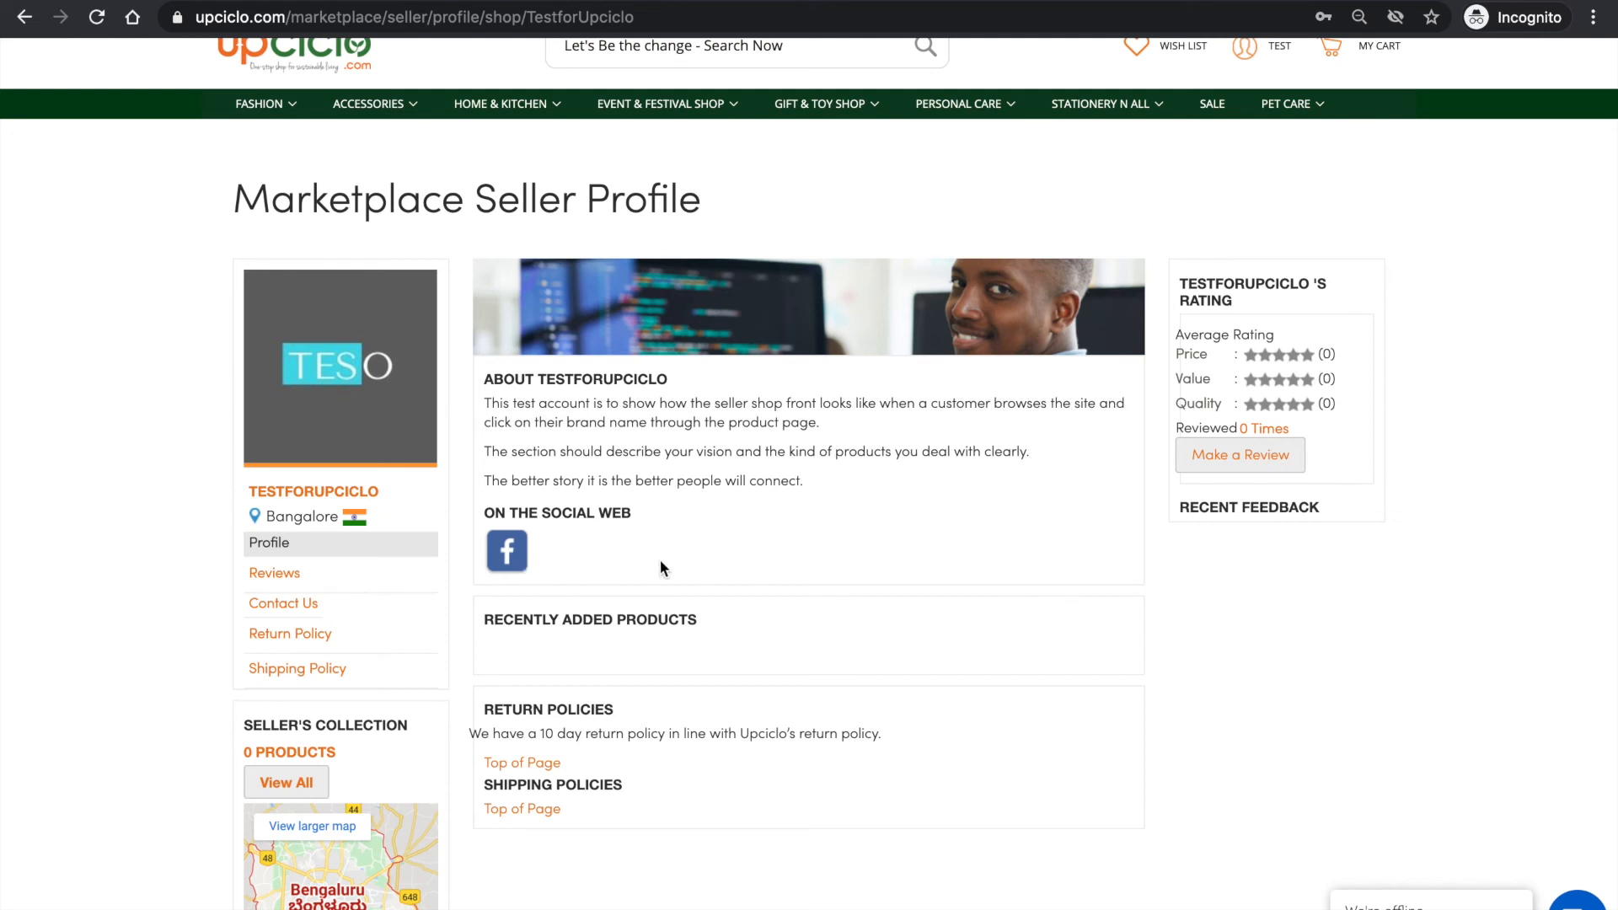
scroll(684, 554, "down", 1)
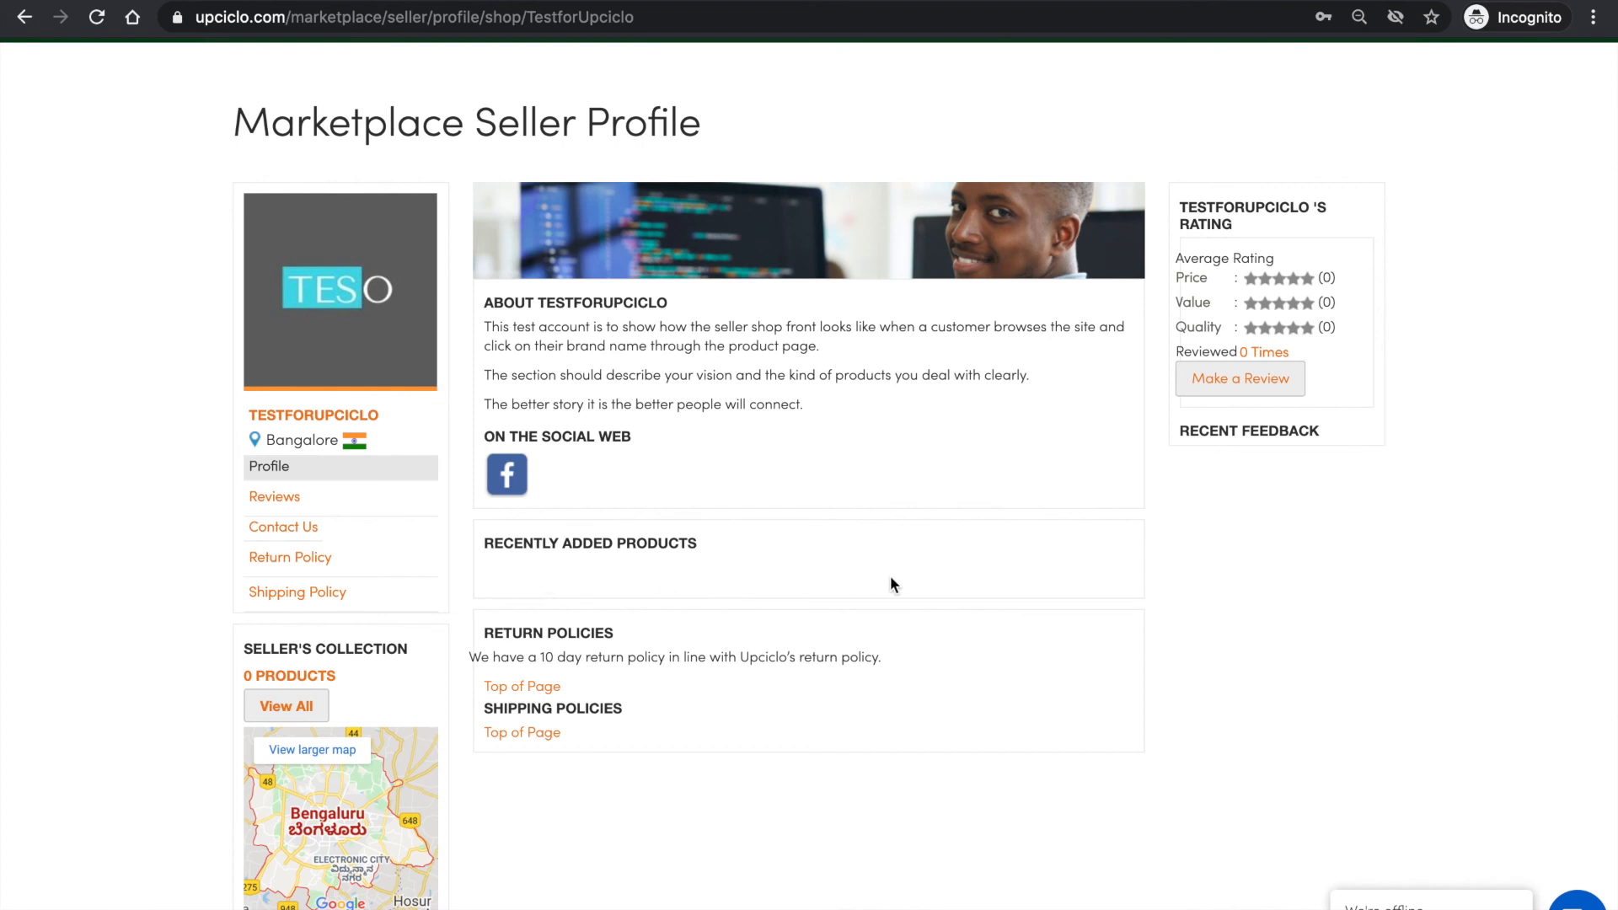
scroll(890, 575, "down", 1)
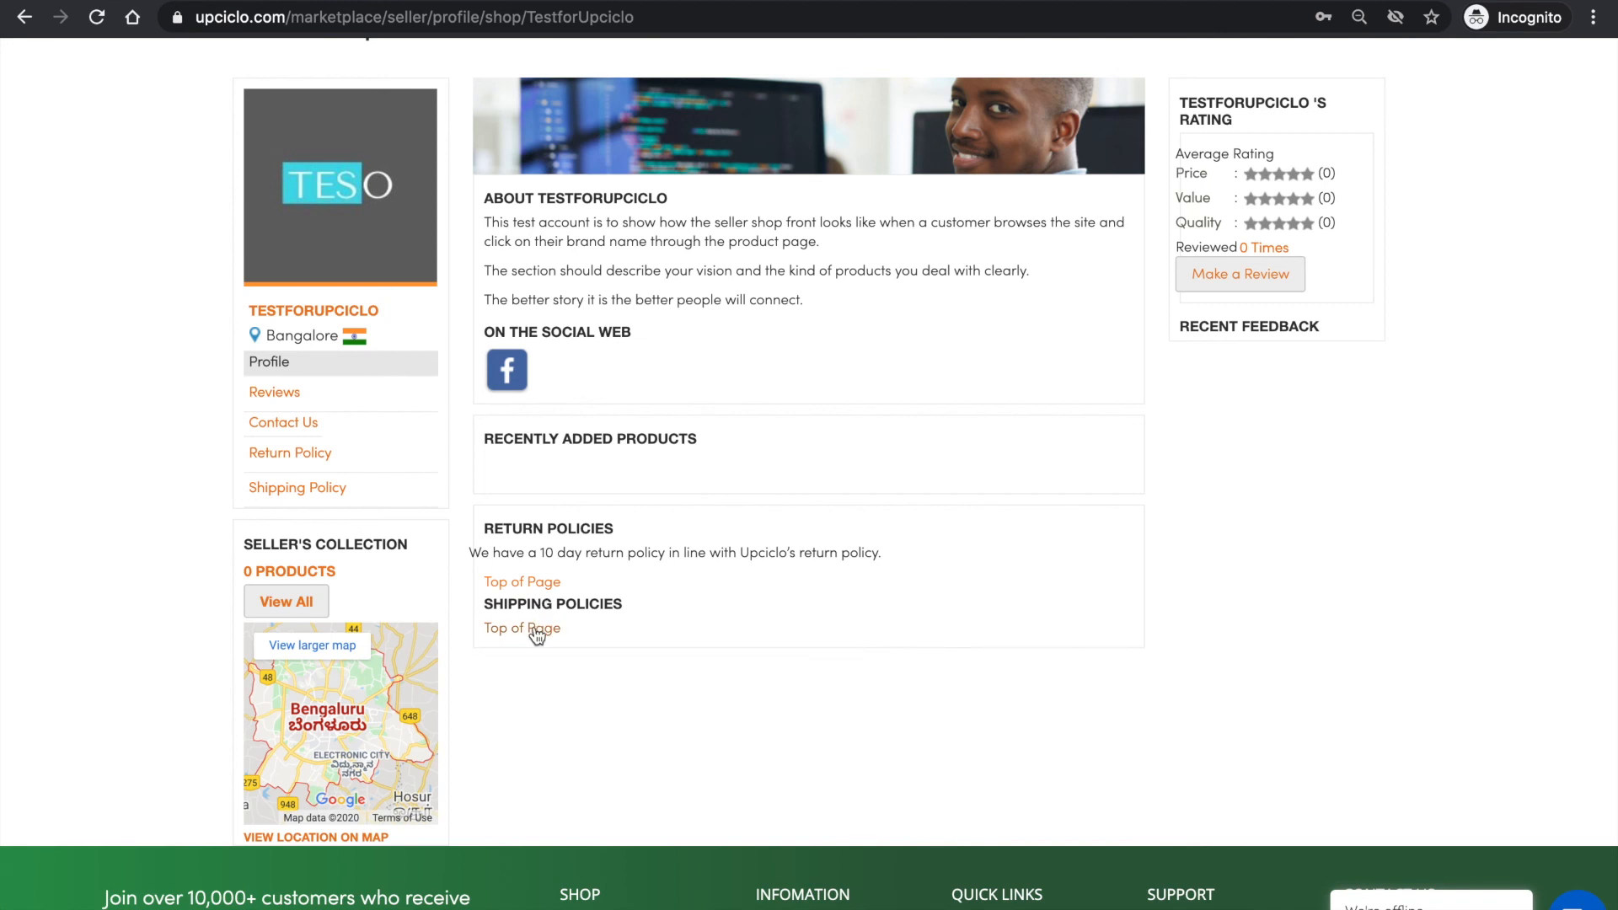
scroll(588, 633, "up", 1)
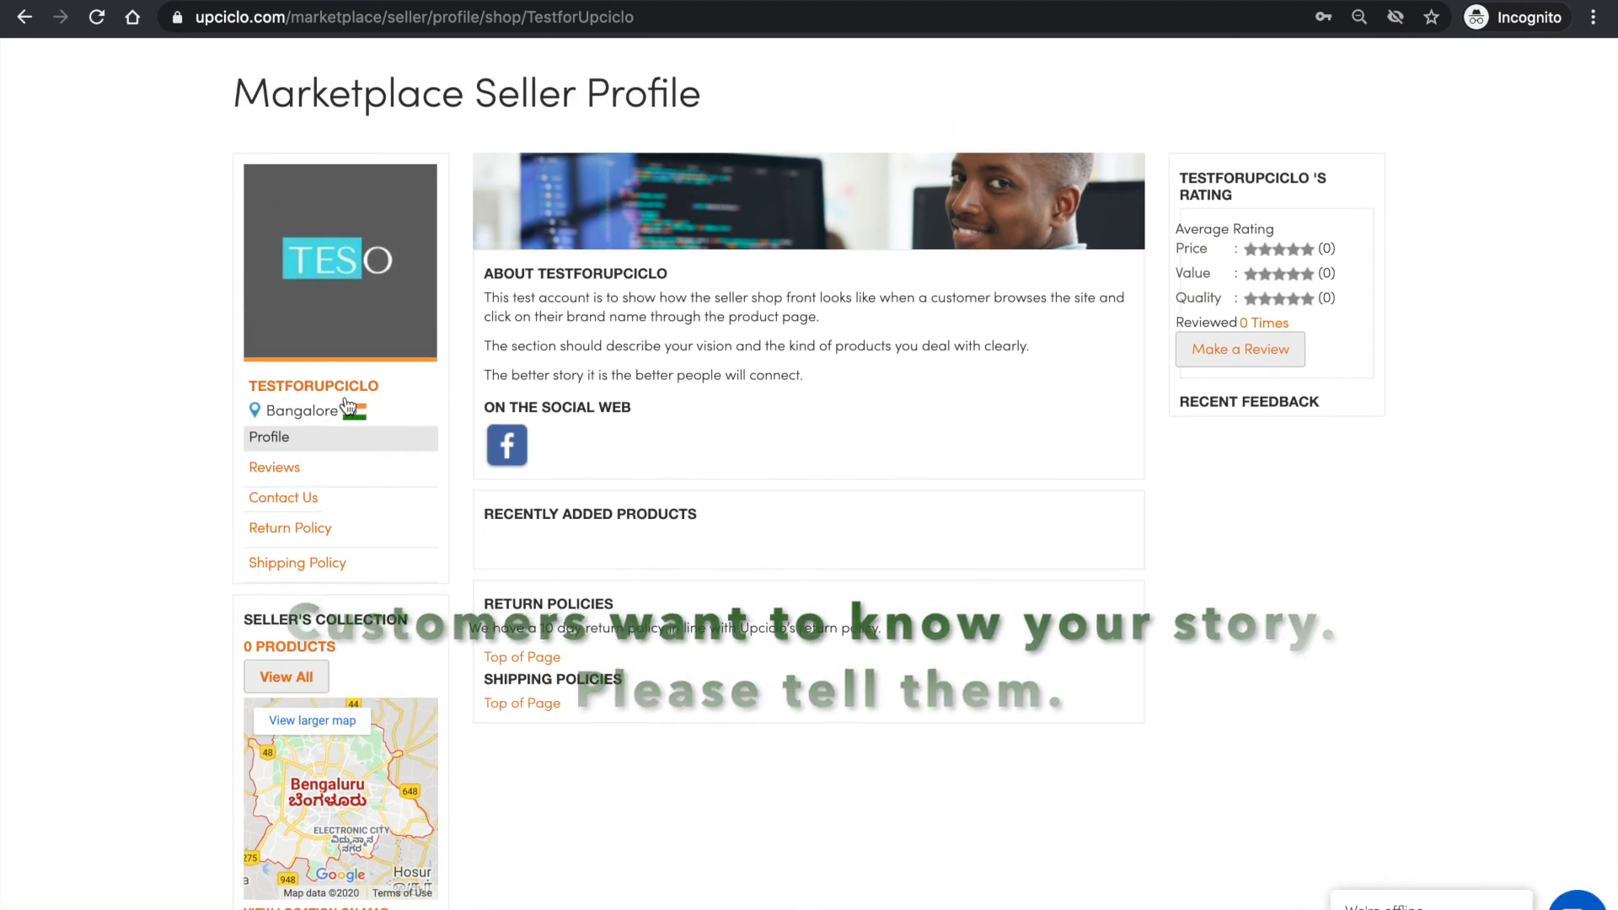
scroll(619, 662, "up", 2)
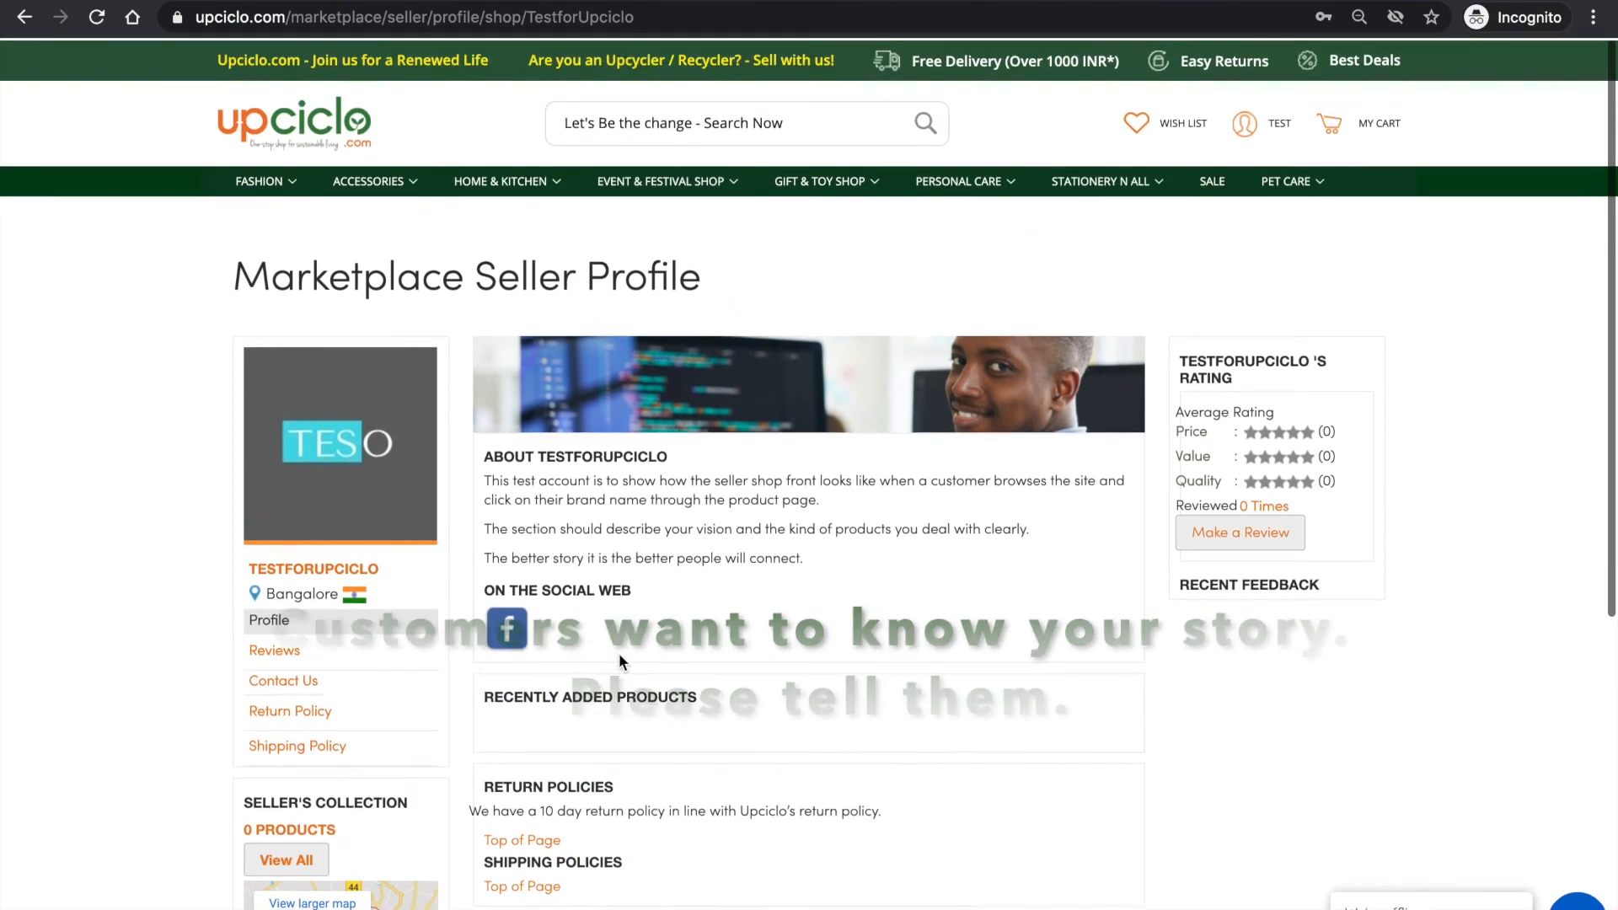
scroll(619, 661, "down", 1)
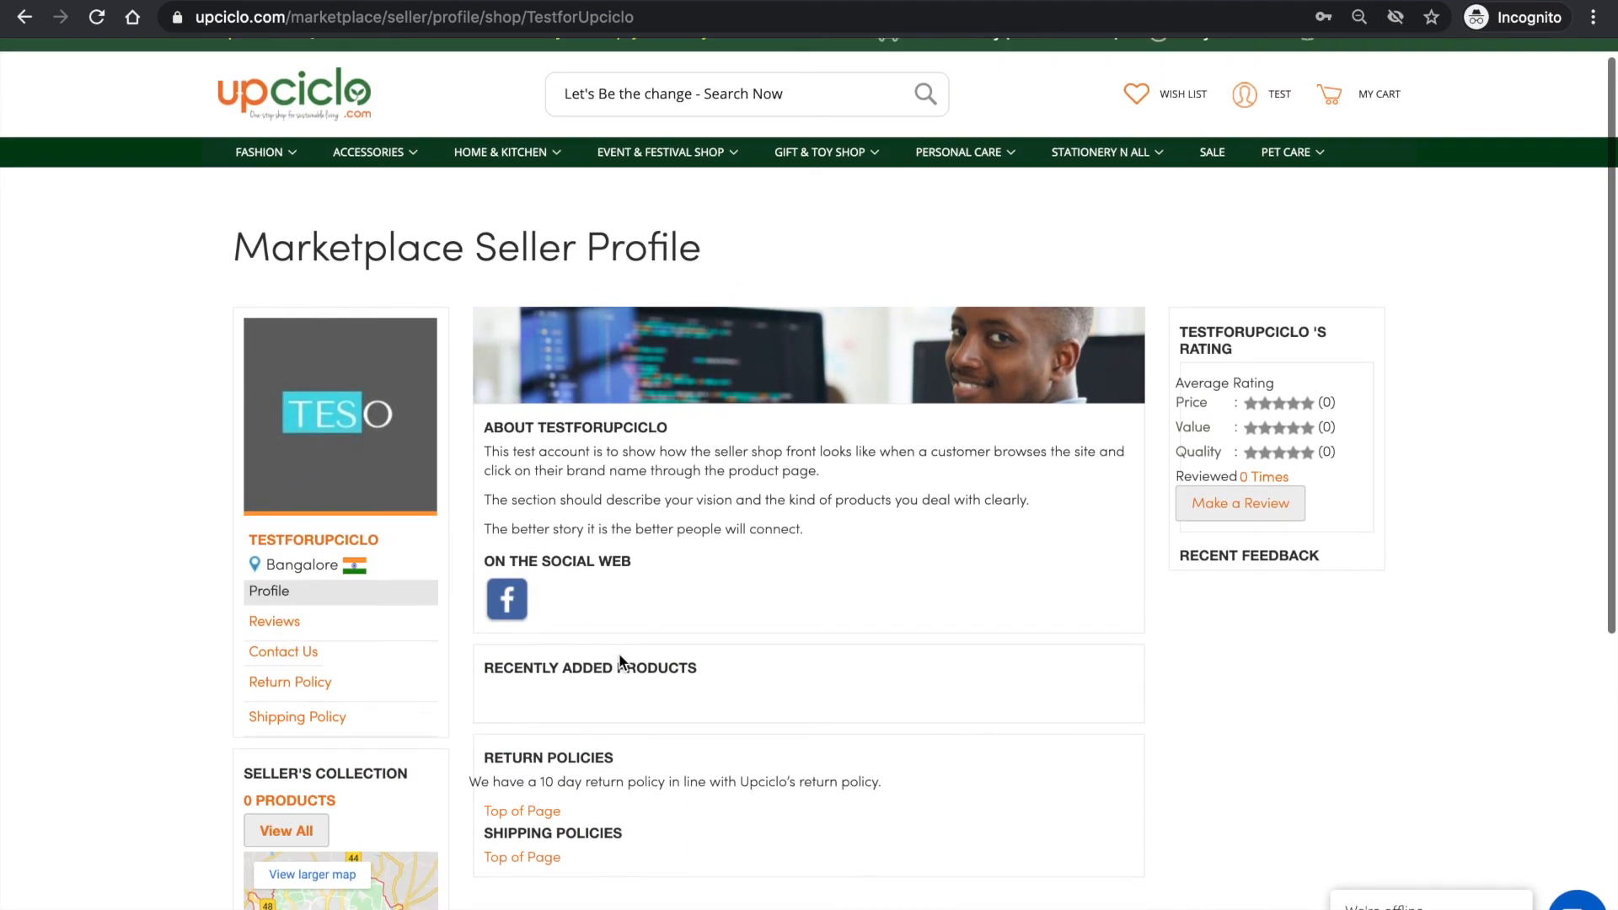
scroll(619, 661, "down", 2)
scroll(619, 663, "down", 1)
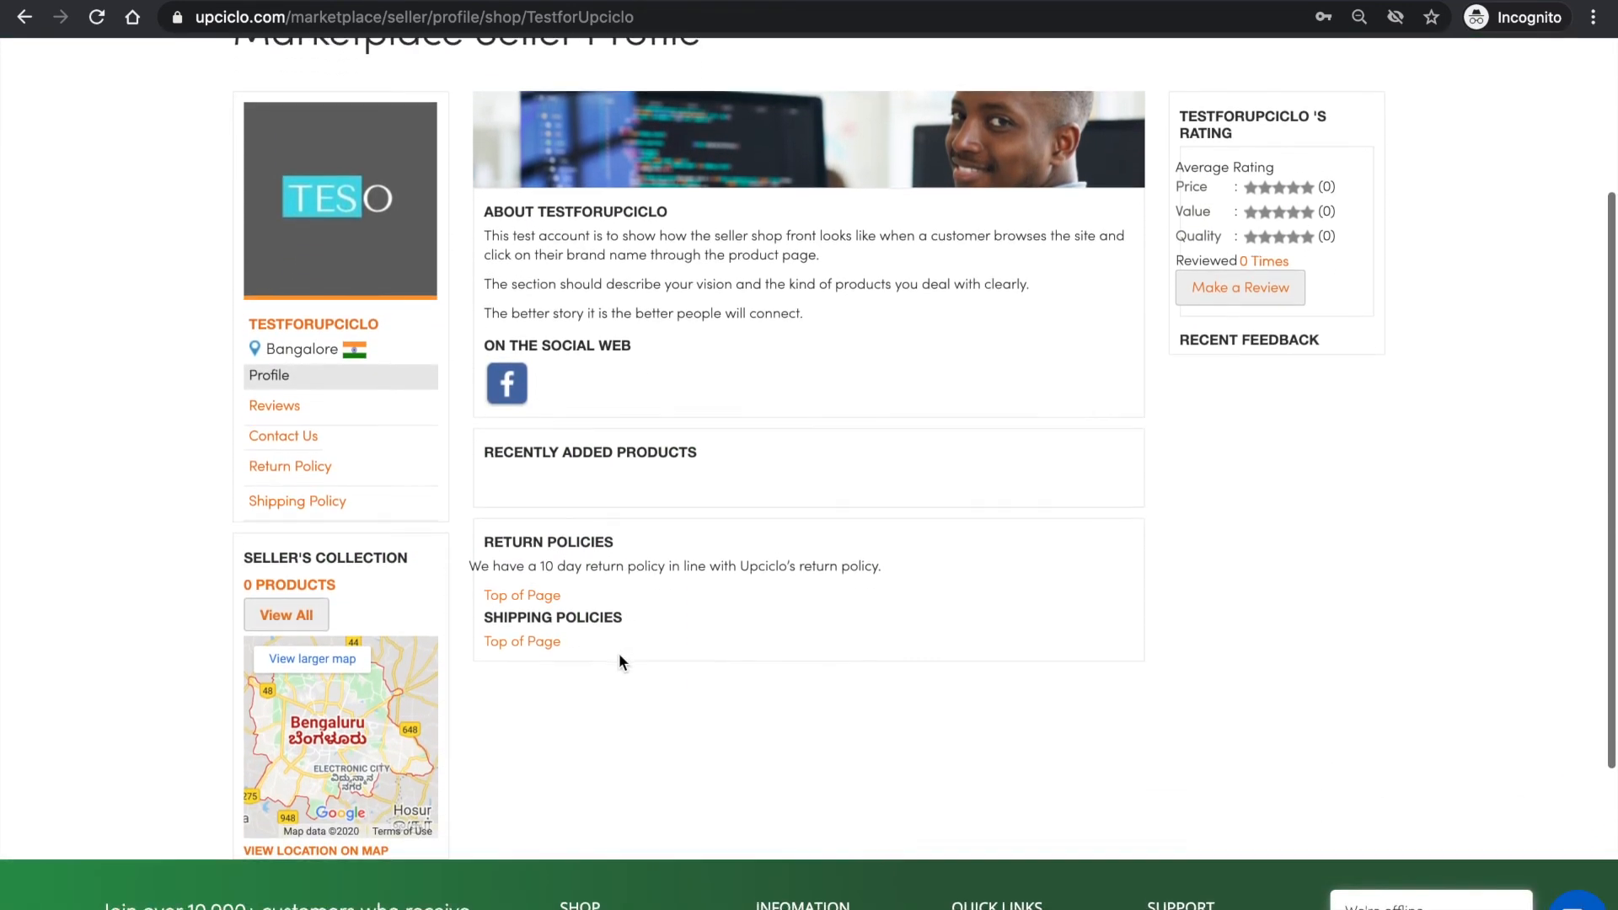
scroll(618, 663, "up", 3)
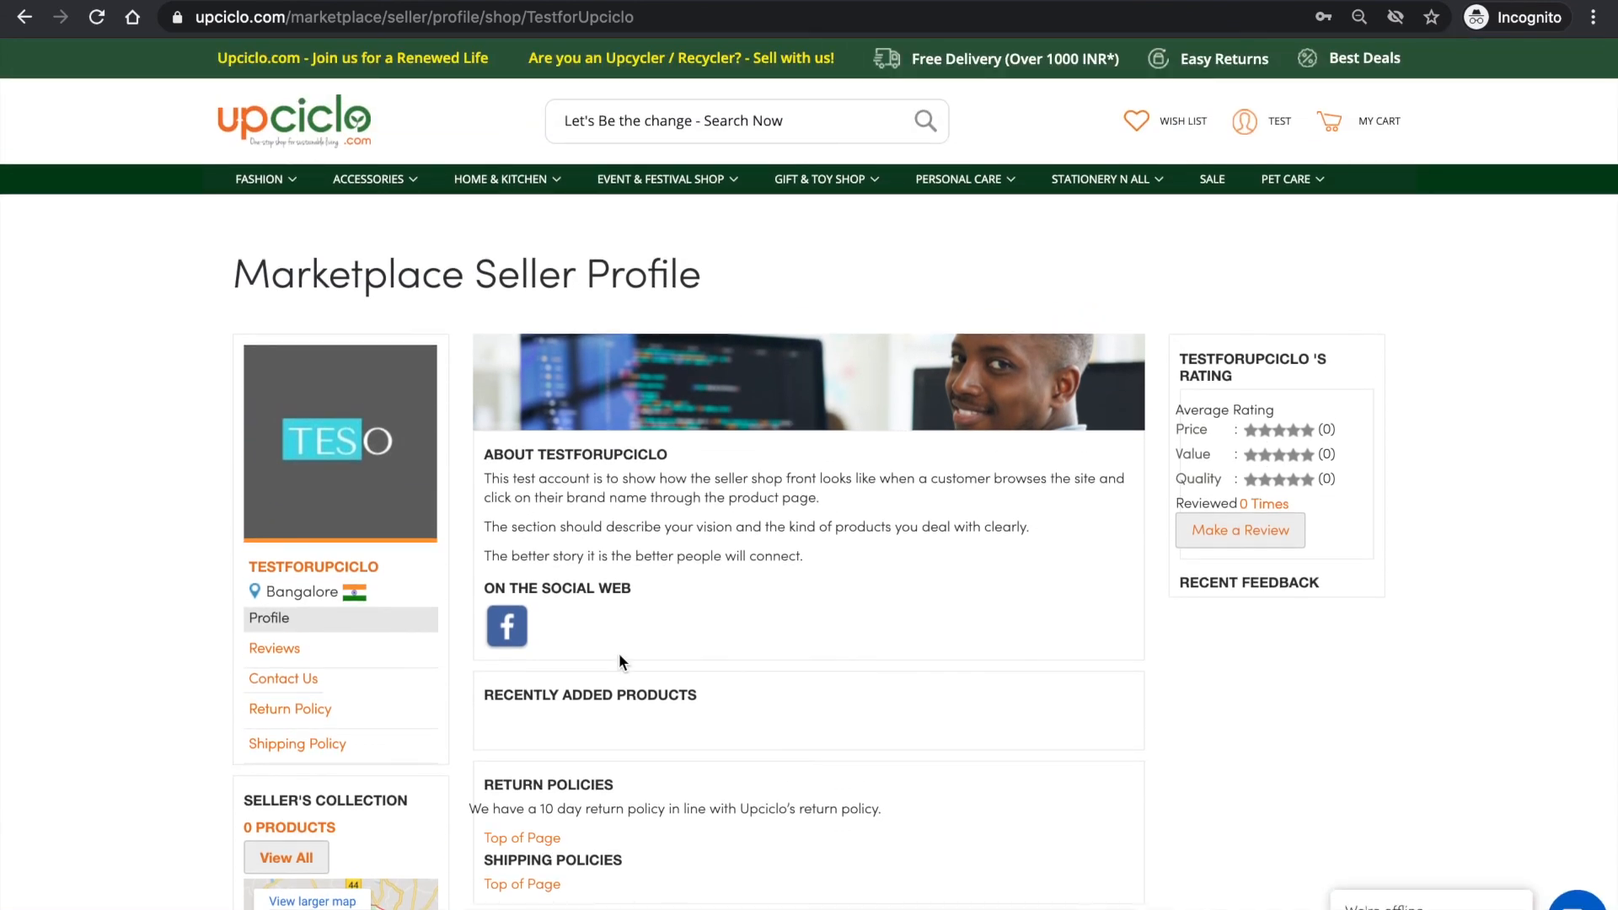